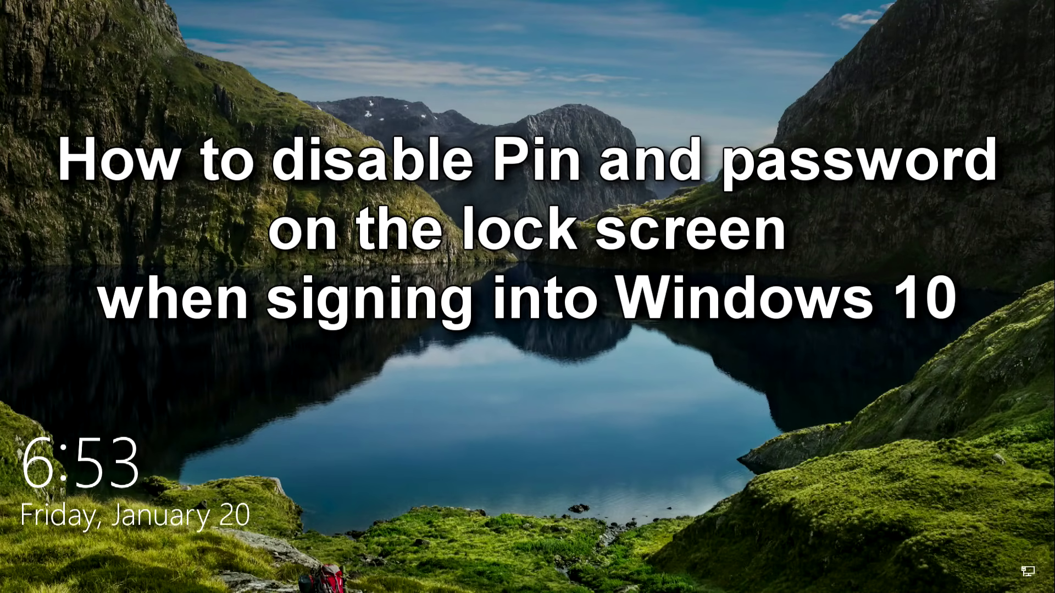
Unlock the PC with the account PIN and open the Start menu.
{"action": "key", "text": "Return"}
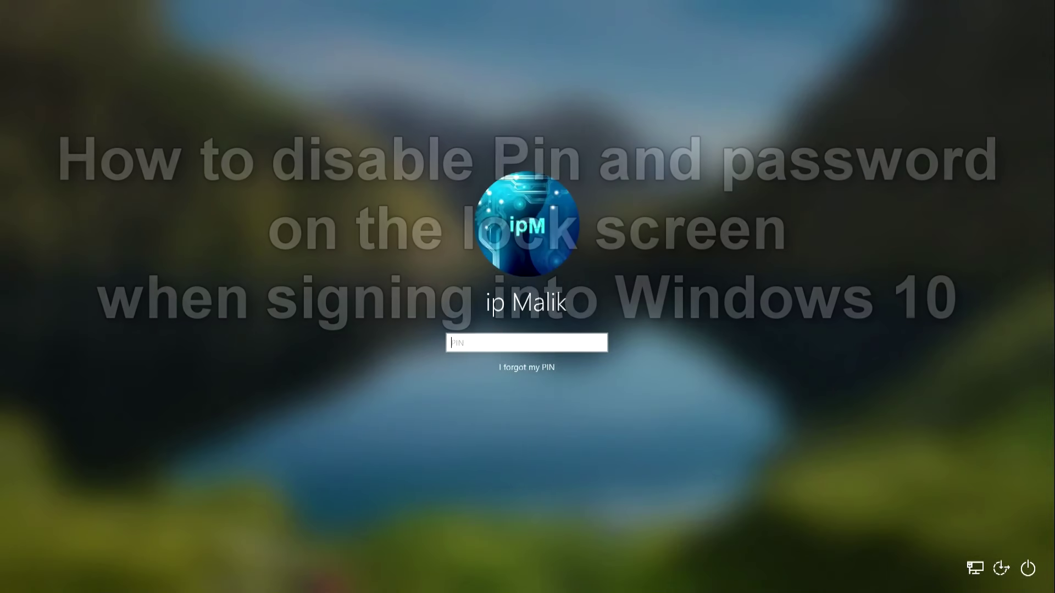
{"action": "type", "text": "1234"}
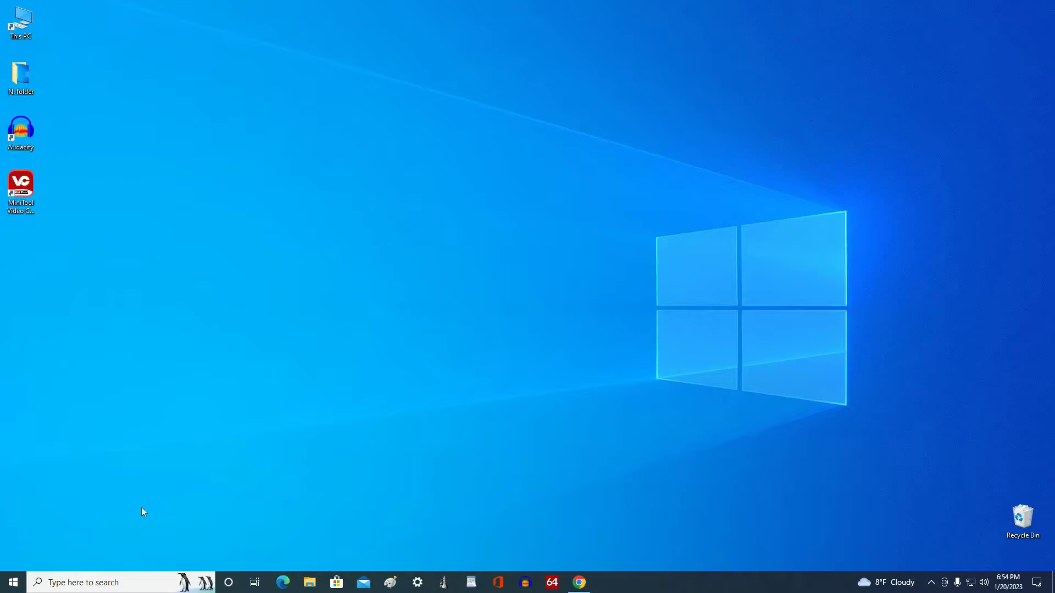
{"action": "left_click", "coordinate": [11, 581]}
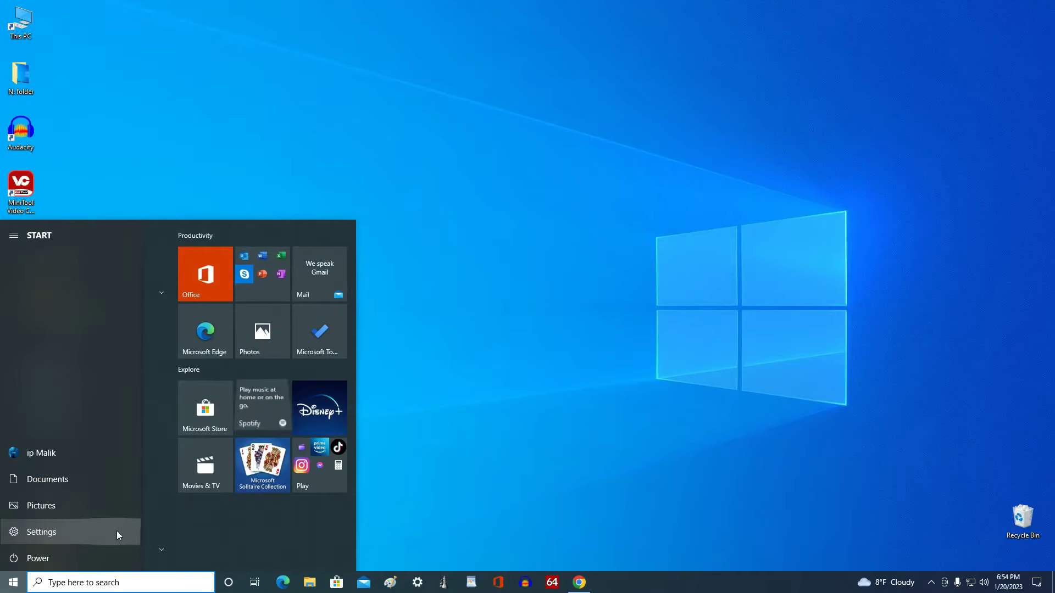
Go to Settings › Accounts › Sign-in options.
{"action": "left_click", "coordinate": [117, 531]}
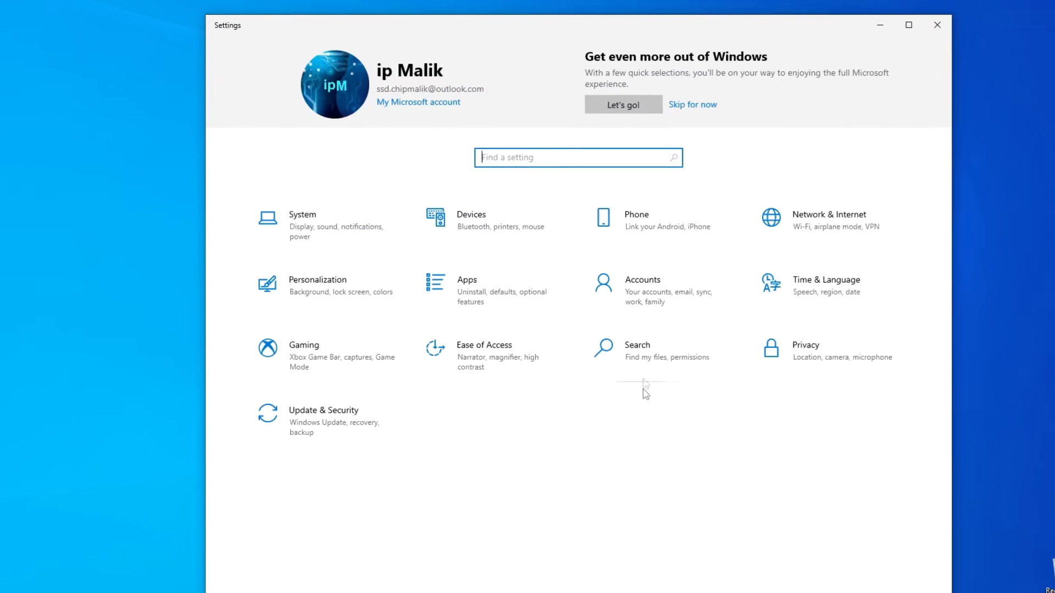
{"action": "left_click", "coordinate": [626, 311]}
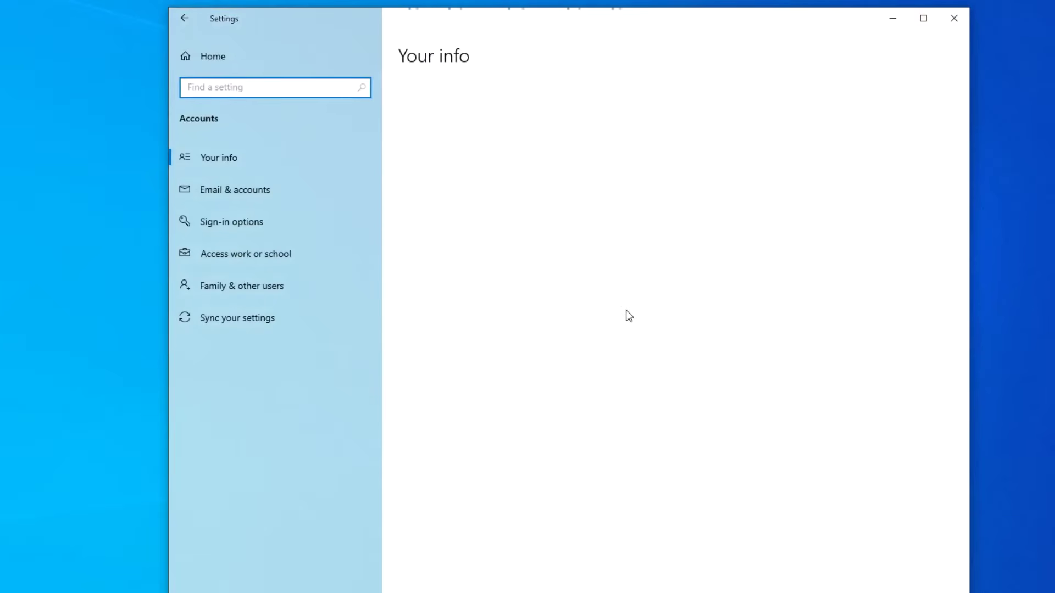
{"action": "left_click", "coordinate": [334, 221]}
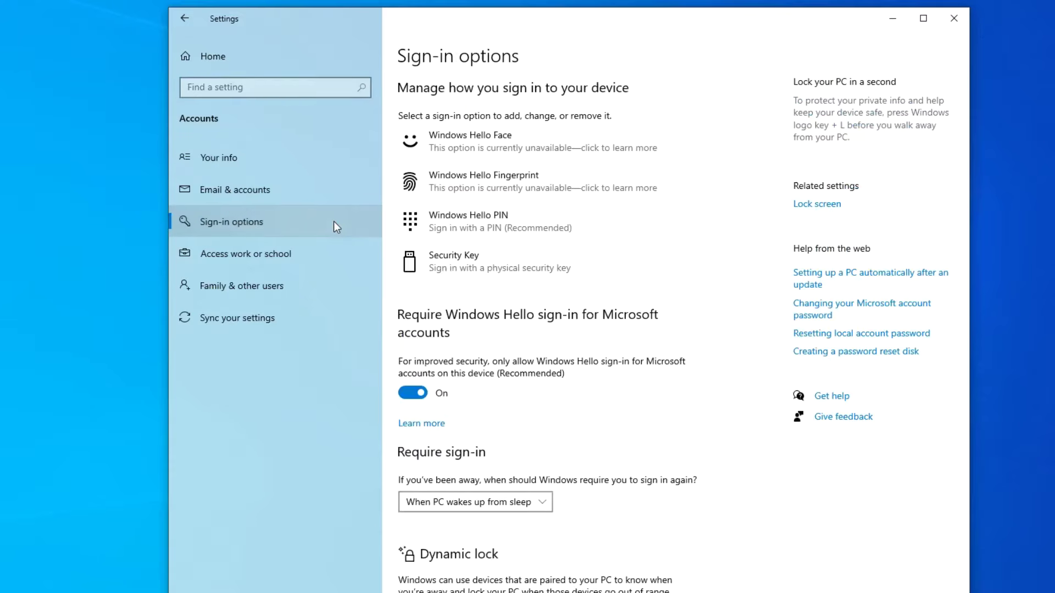
Turn off 'Require Windows Hello sign-in for Microsoft accounts' and set Require sign-in to Never.
{"action": "left_click", "coordinate": [413, 393]}
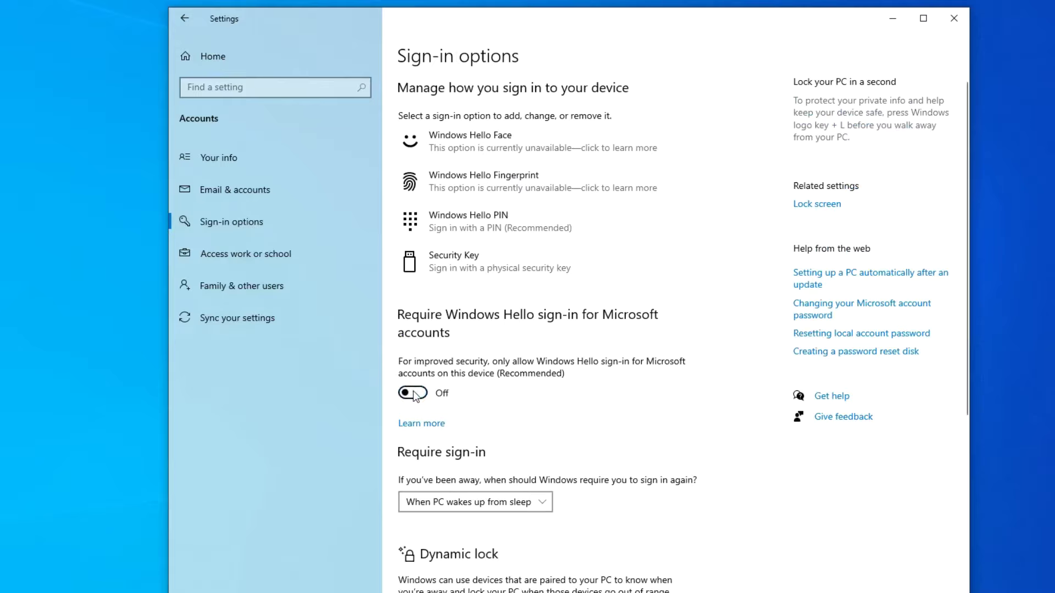
{"action": "scroll", "coordinate": [565, 420], "scroll_direction": "down", "scroll_amount": 3}
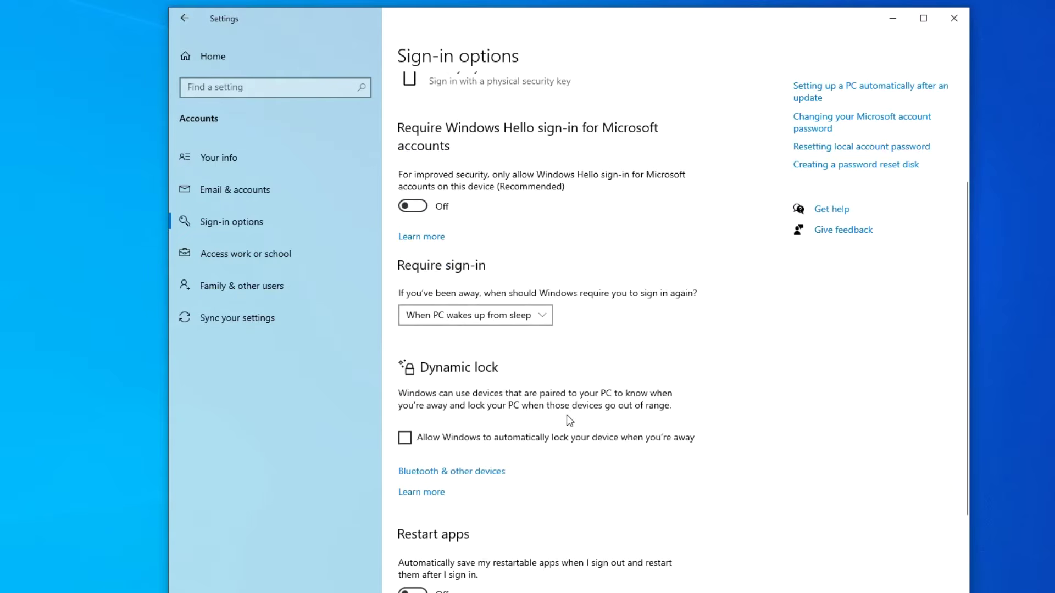
{"action": "left_click", "coordinate": [543, 316]}
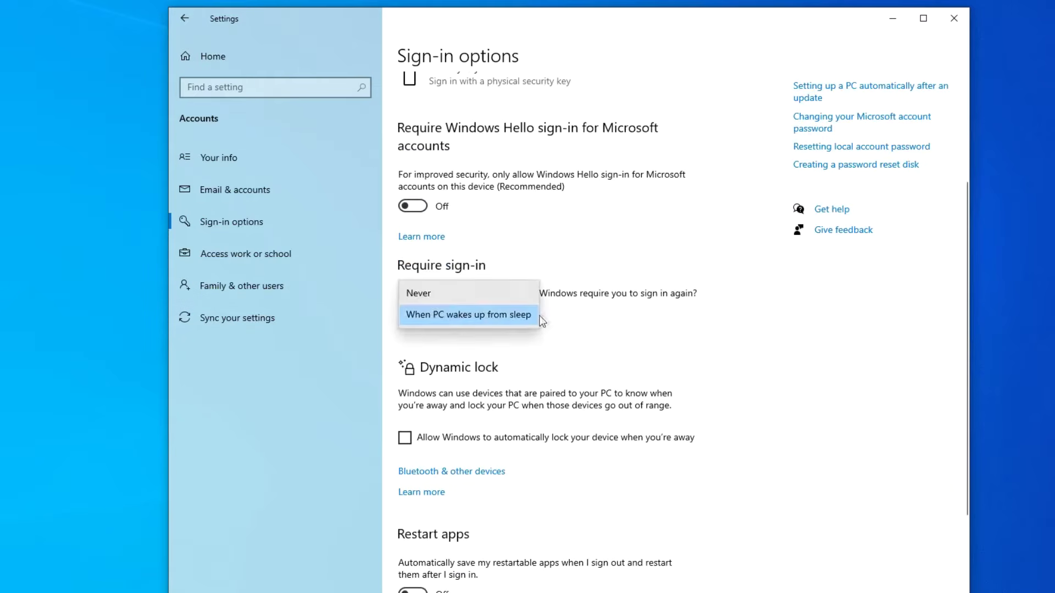
{"action": "left_click", "coordinate": [474, 295]}
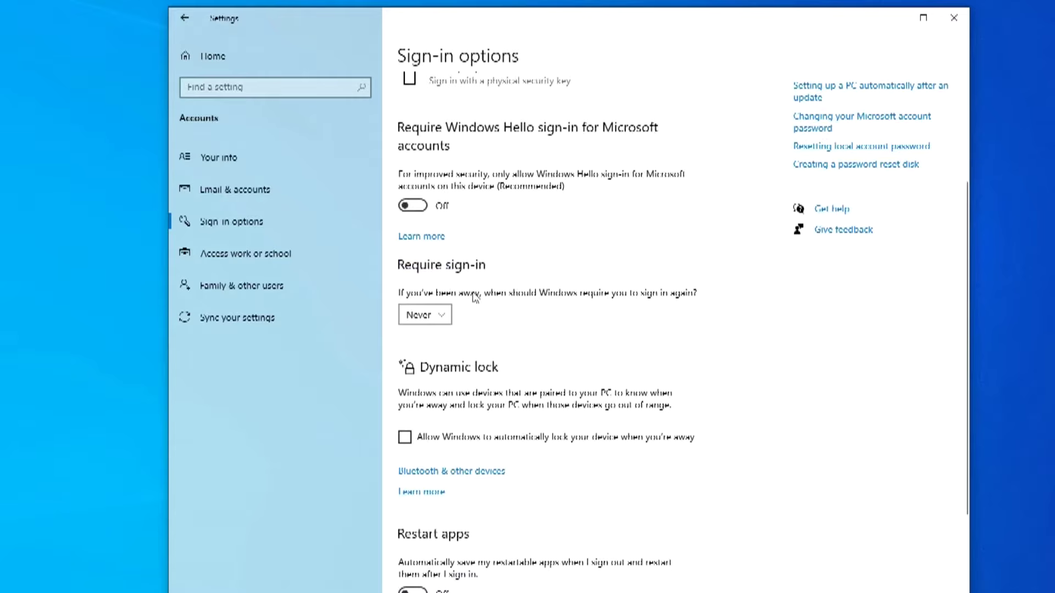
{"action": "scroll", "coordinate": [498, 275], "scroll_direction": "up", "scroll_amount": 3}
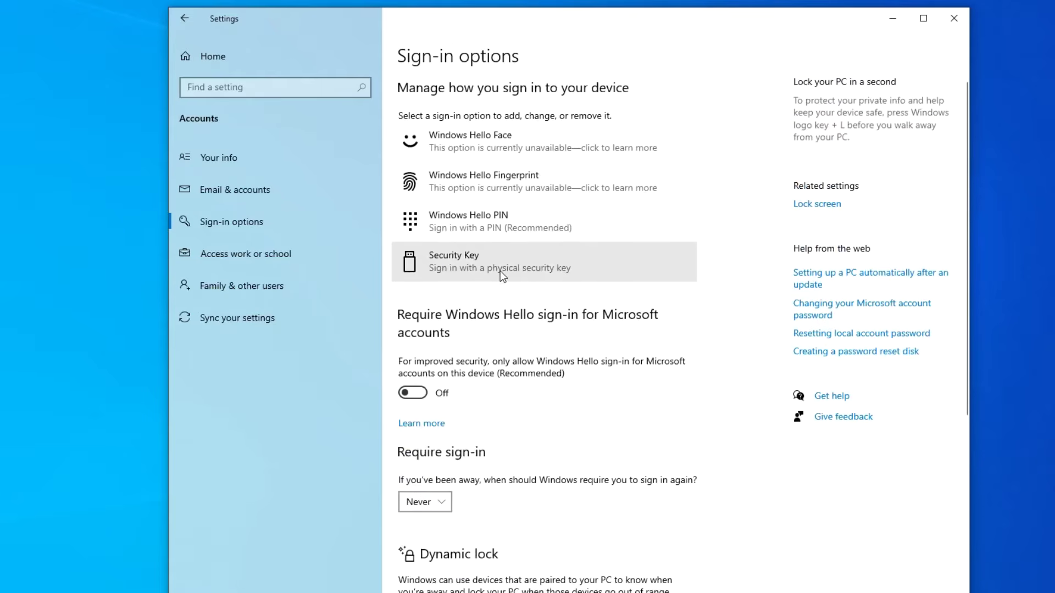
Remove the Windows Hello PIN, confirming with the account password, then close Settings.
{"action": "left_click", "coordinate": [537, 219]}
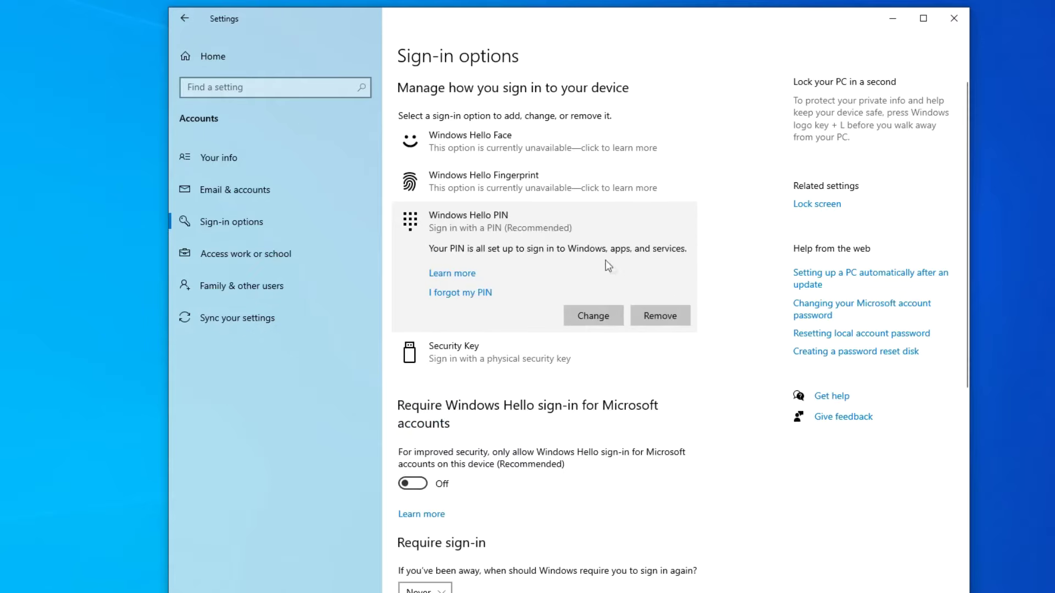
{"action": "left_click", "coordinate": [644, 317]}
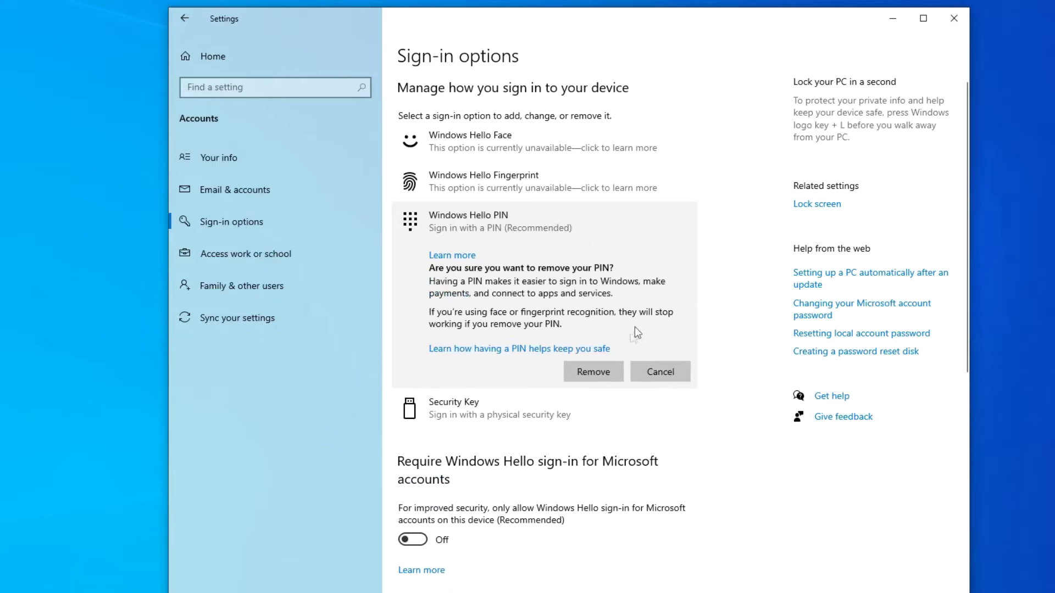
{"action": "left_click", "coordinate": [599, 373]}
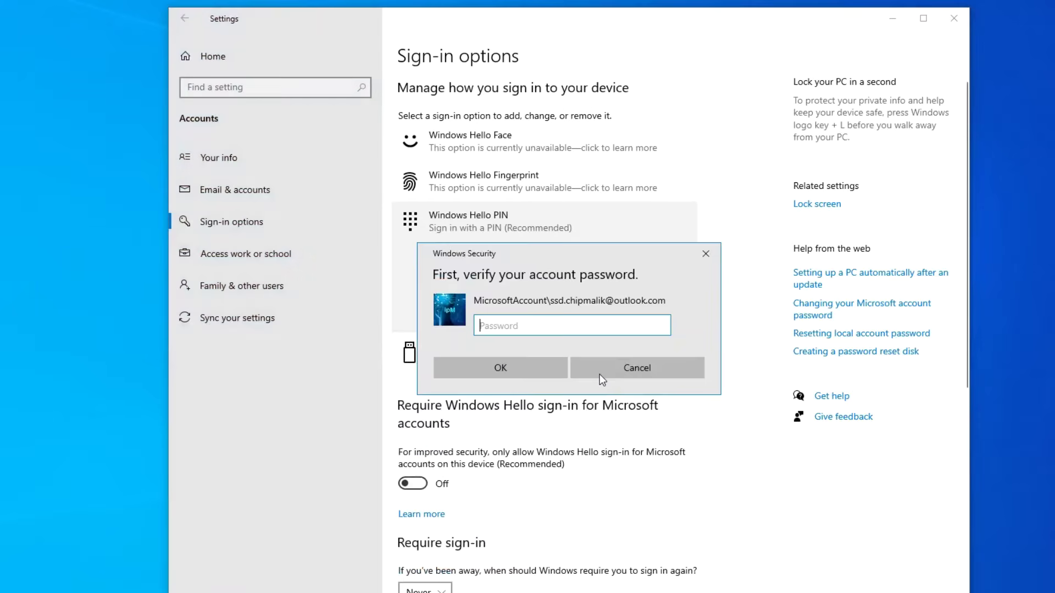
{"action": "type", "text": "••••••••"}
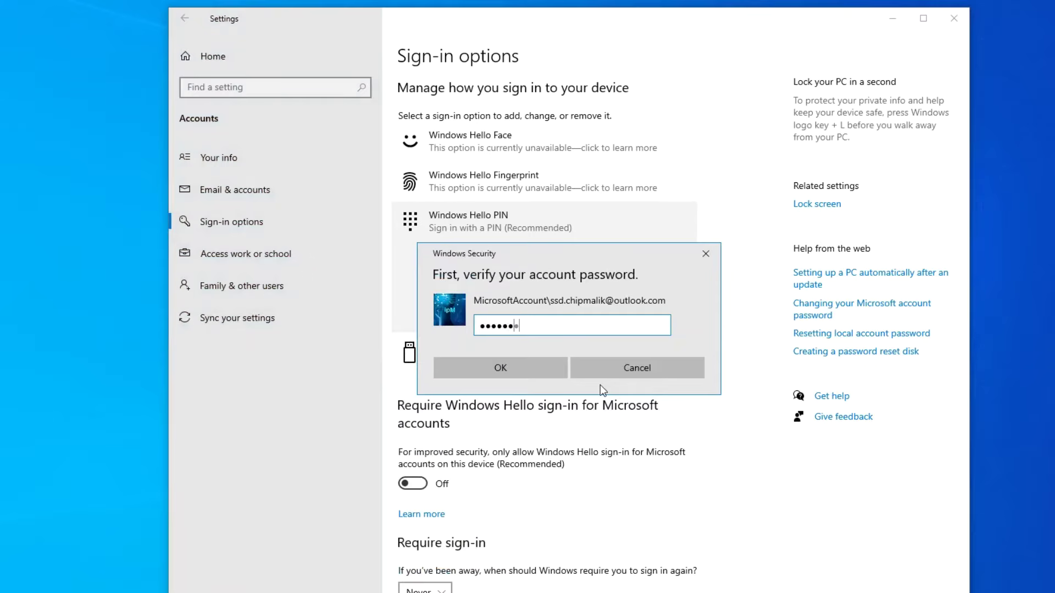
{"action": "type", "text": "••••••••••"}
{"action": "left_click", "coordinate": [543, 374]}
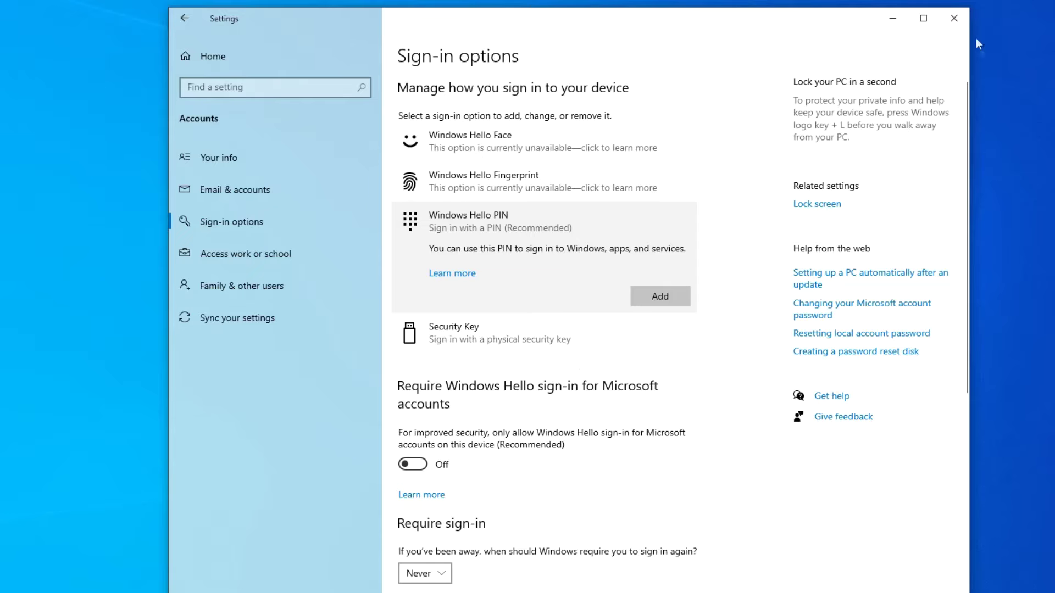
{"action": "left_click", "coordinate": [954, 18]}
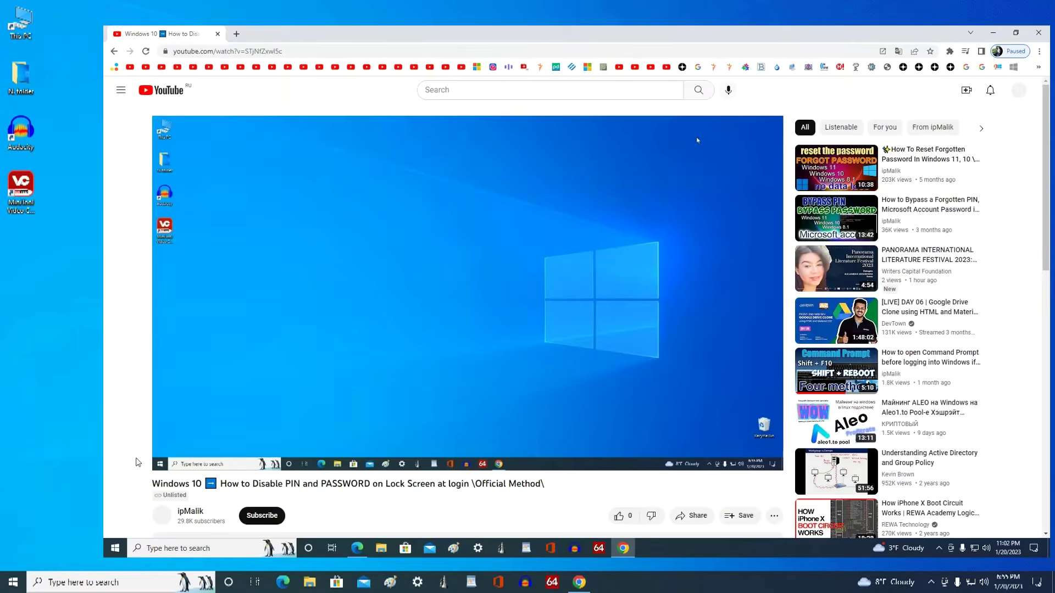
Expand the YouTube video description and follow its link to the Autologon download page.
{"action": "scroll", "coordinate": [137, 462], "scroll_direction": "down", "scroll_amount": 5}
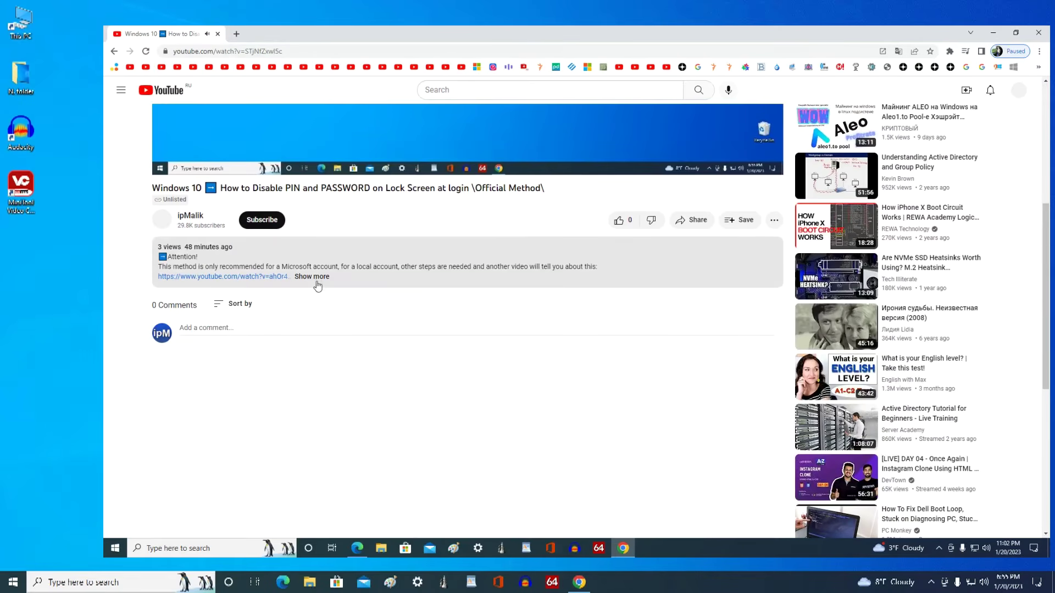
{"action": "left_click", "coordinate": [311, 277]}
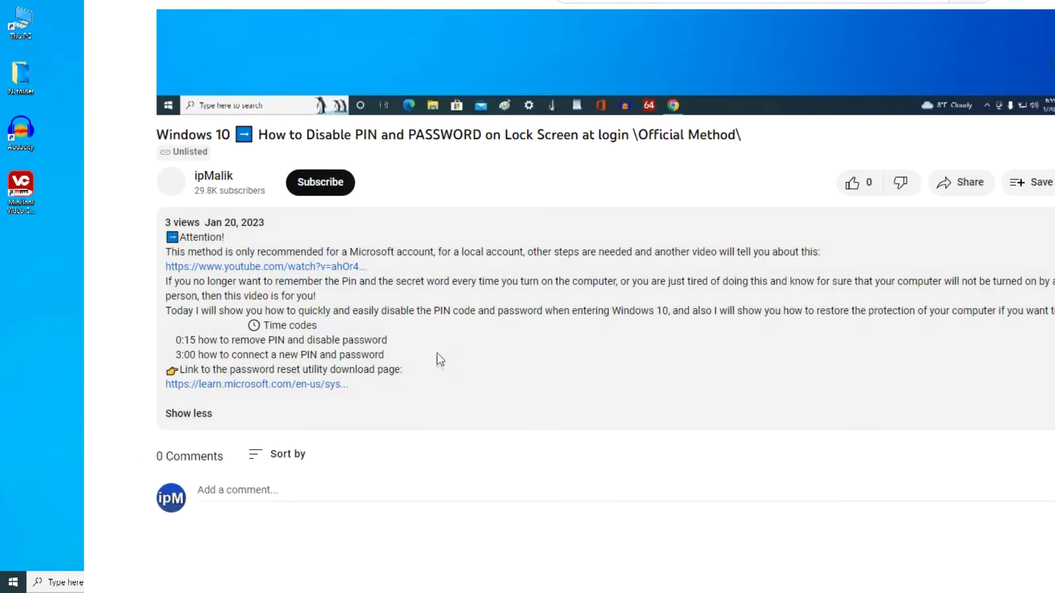
{"action": "left_click", "coordinate": [292, 384]}
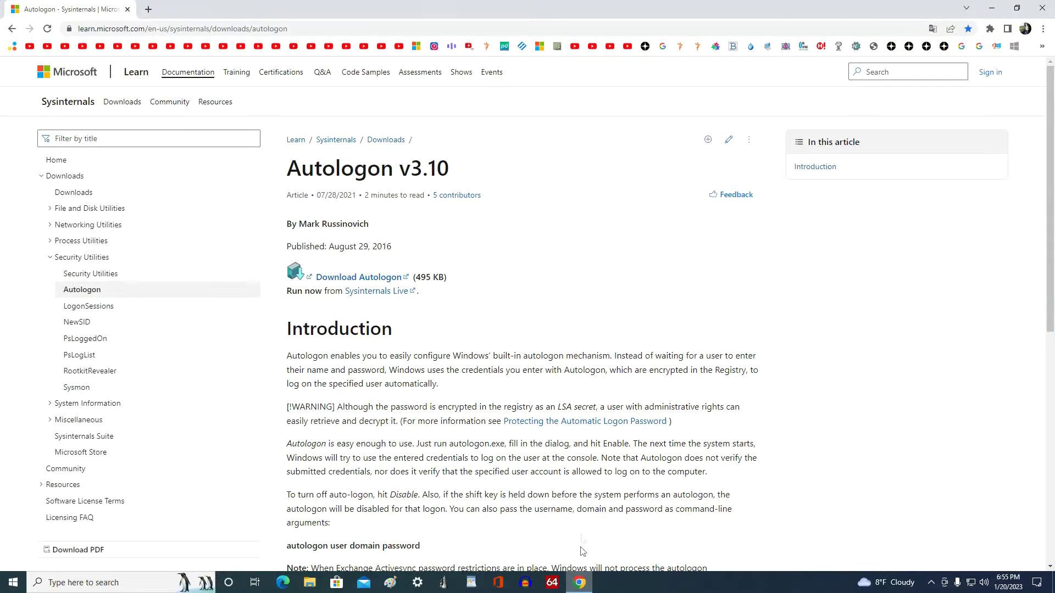
Download AutoLogon.zip from the Autologon v3.10 page and close Chrome.
{"action": "left_click", "coordinate": [388, 278]}
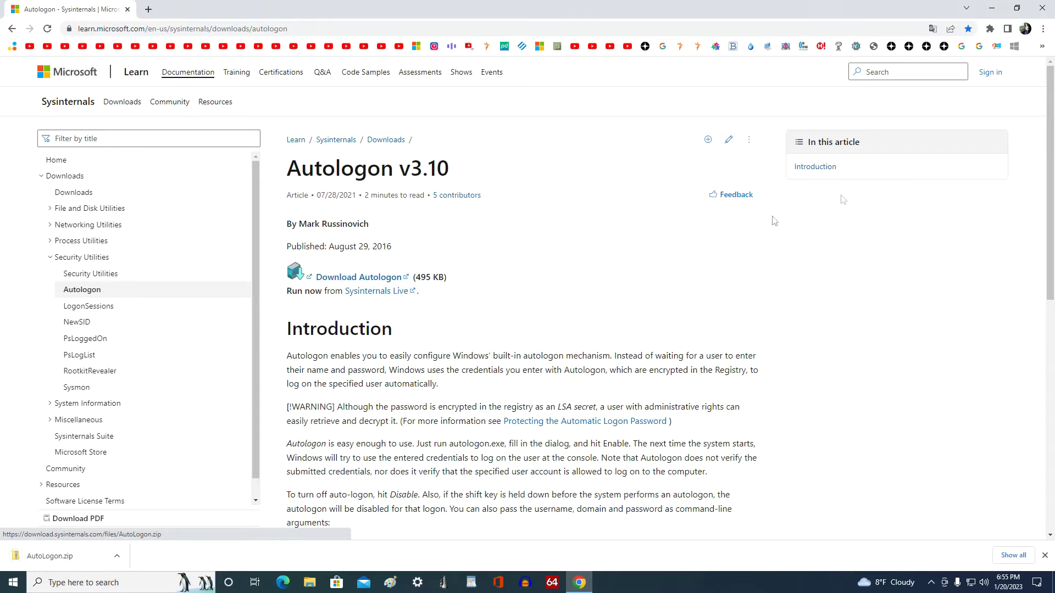
{"action": "left_click", "coordinate": [1046, 11]}
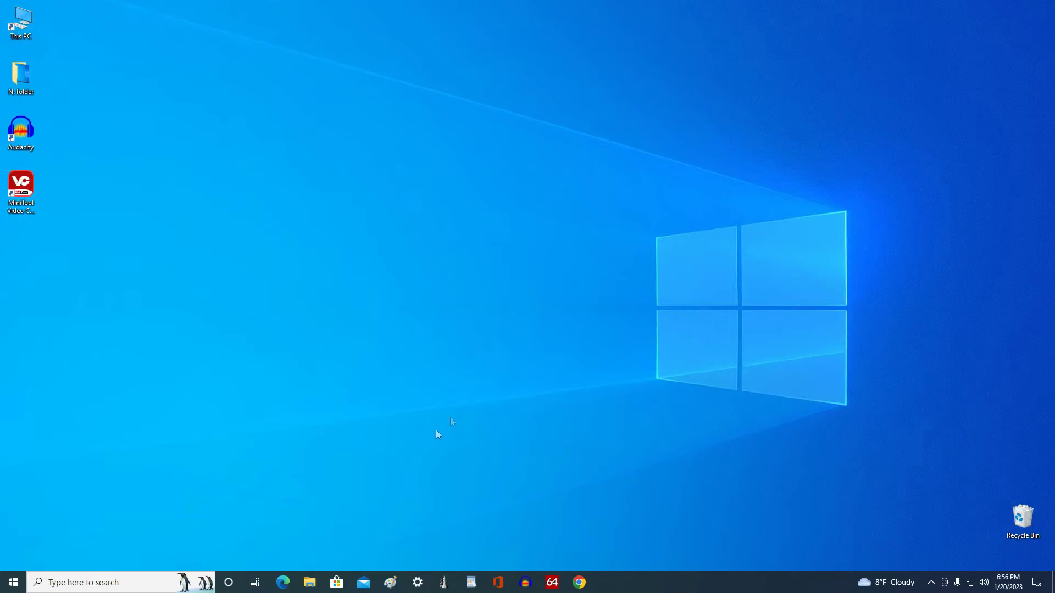
Extract AutoLogon.zip to Downloads\AutoLogon, then launch Autologon64 and accept its licence.
{"action": "left_click", "coordinate": [314, 586]}
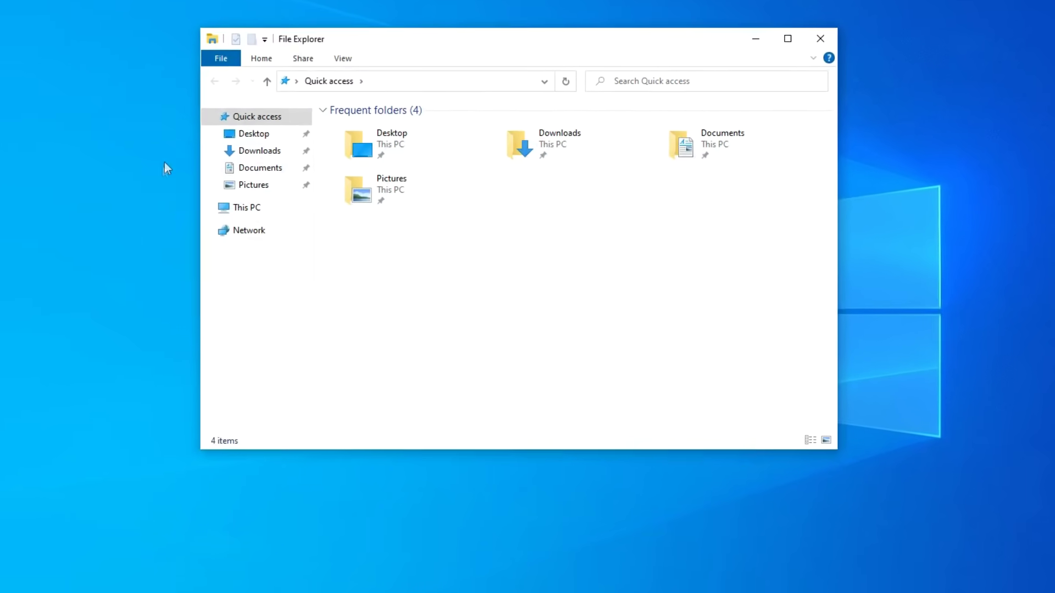
{"action": "left_click", "coordinate": [266, 152]}
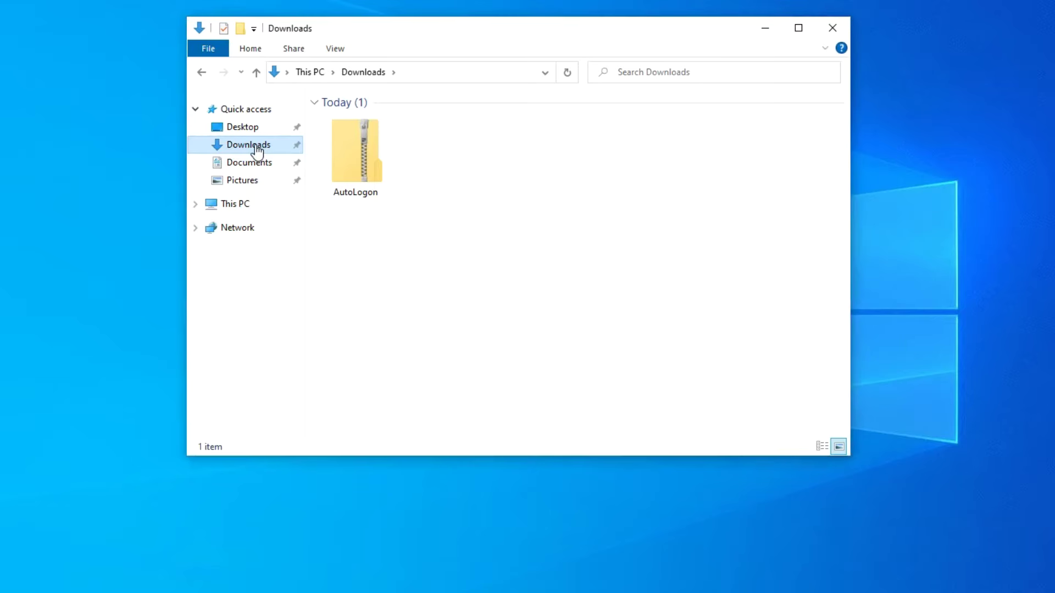
{"action": "double_click", "coordinate": [354, 157]}
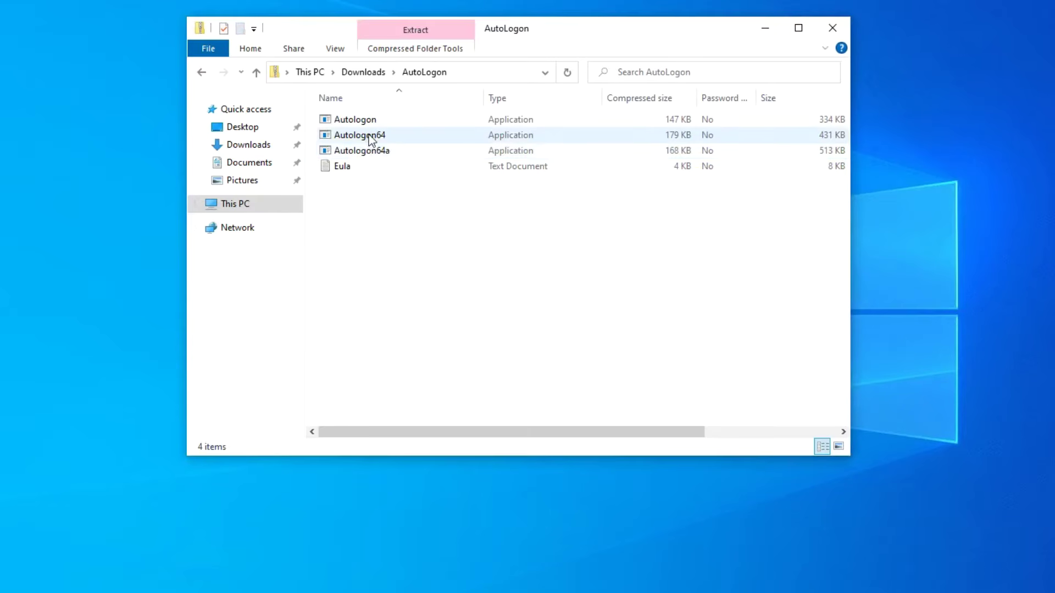
{"action": "double_click", "coordinate": [408, 135]}
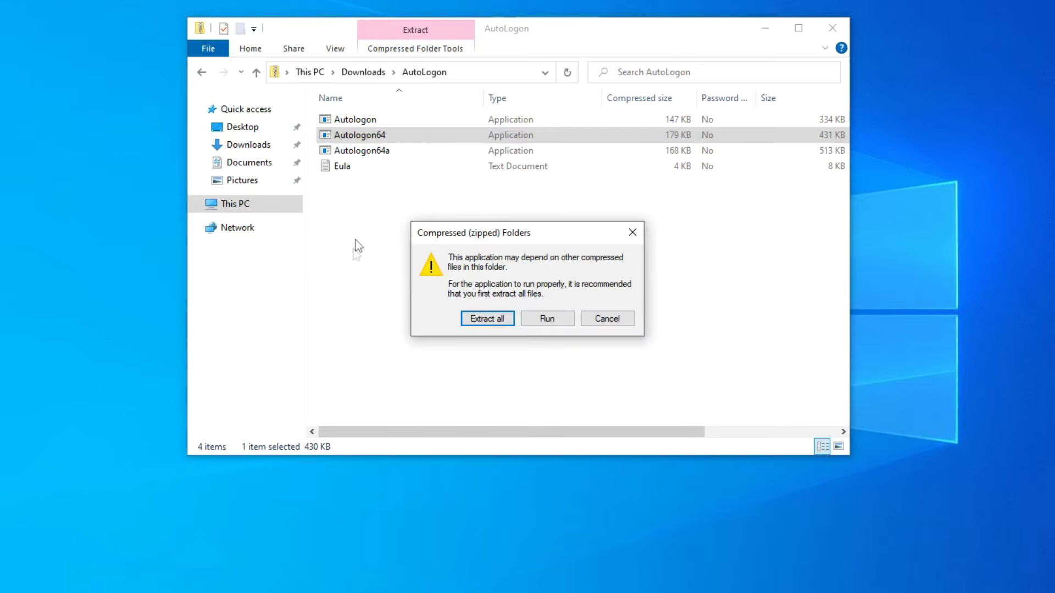
{"action": "left_click", "coordinate": [470, 319]}
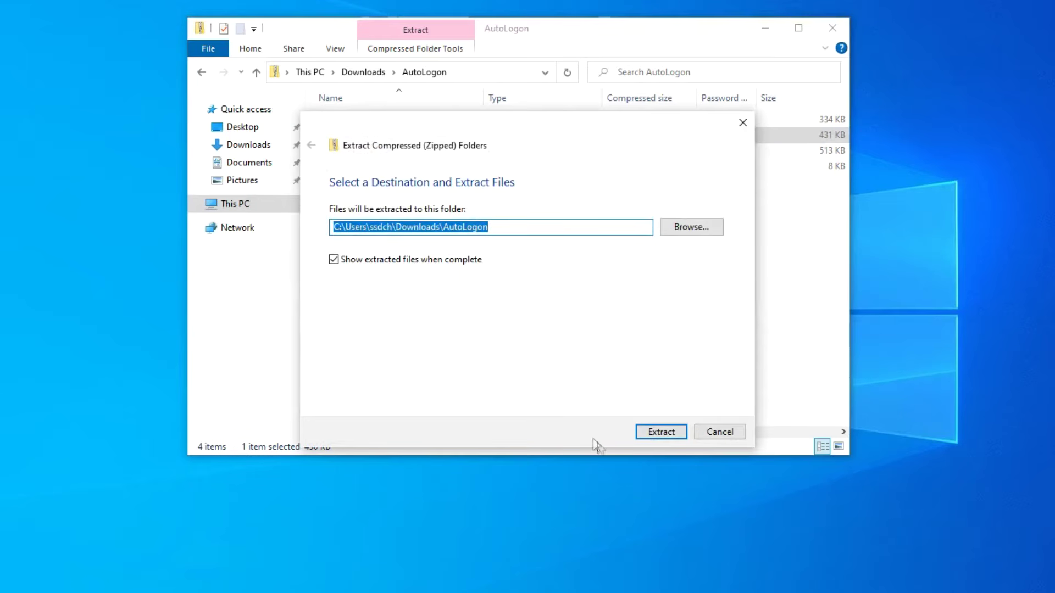
{"action": "left_click", "coordinate": [644, 434]}
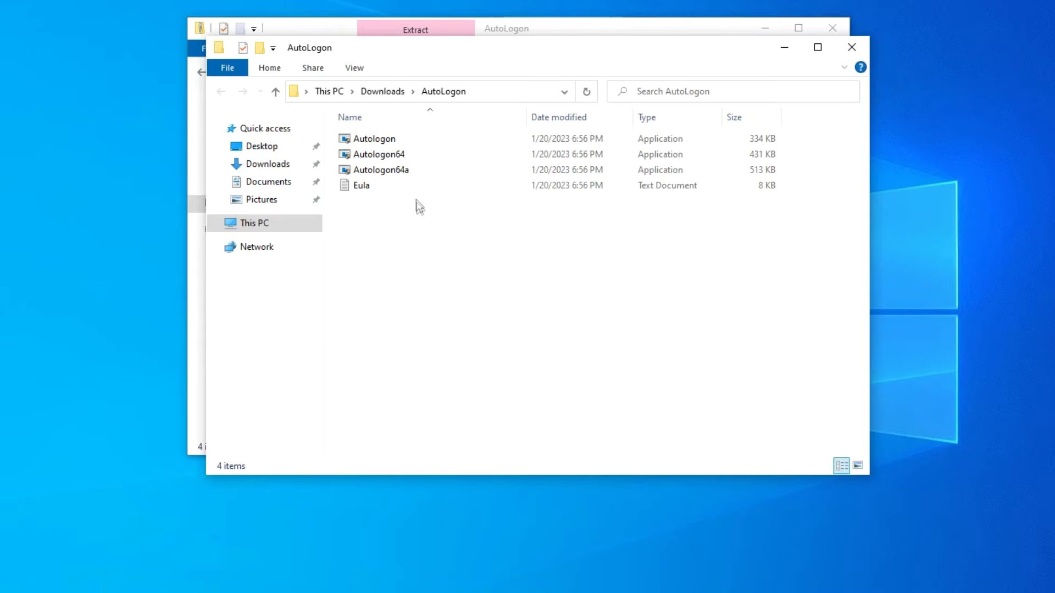
{"action": "double_click", "coordinate": [420, 156]}
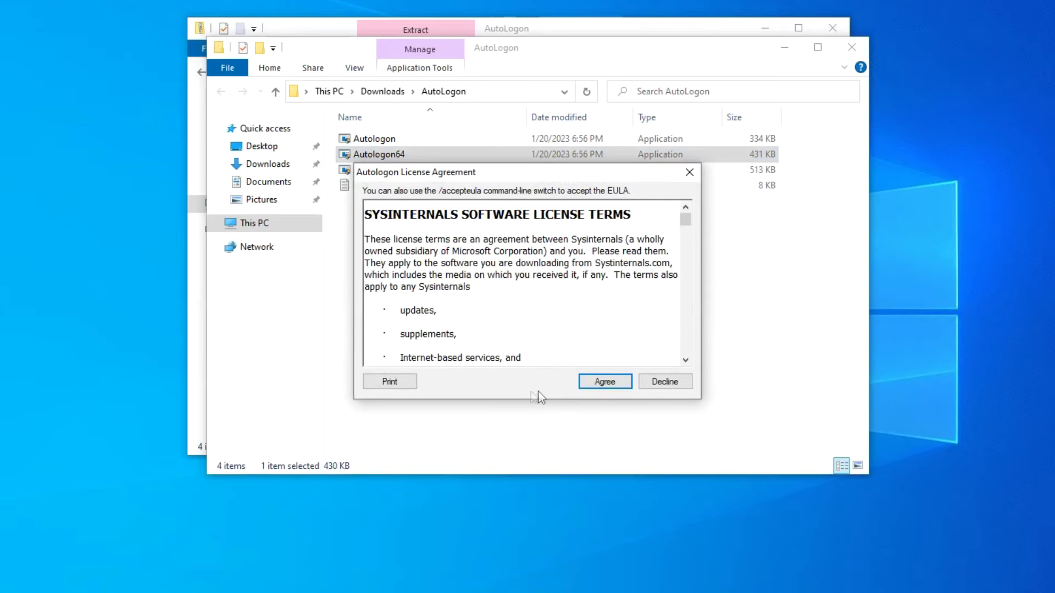
{"action": "left_click", "coordinate": [588, 384]}
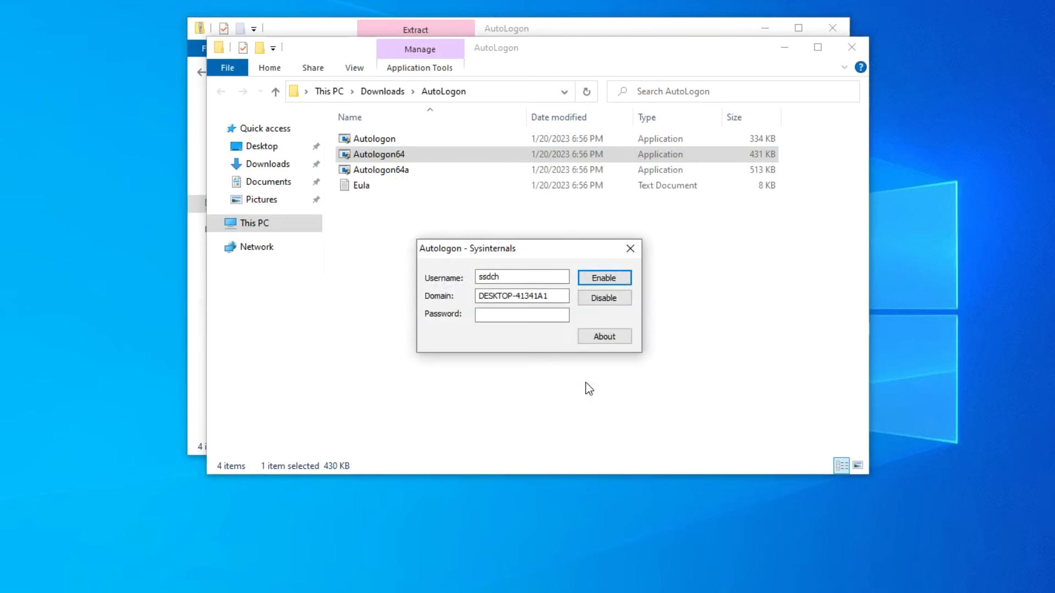
Enable Autologon with the account password, then close the extracted AutoLogon folder window.
{"action": "left_click", "coordinate": [545, 316]}
{"action": "type", "text": "1234567890123456789"}
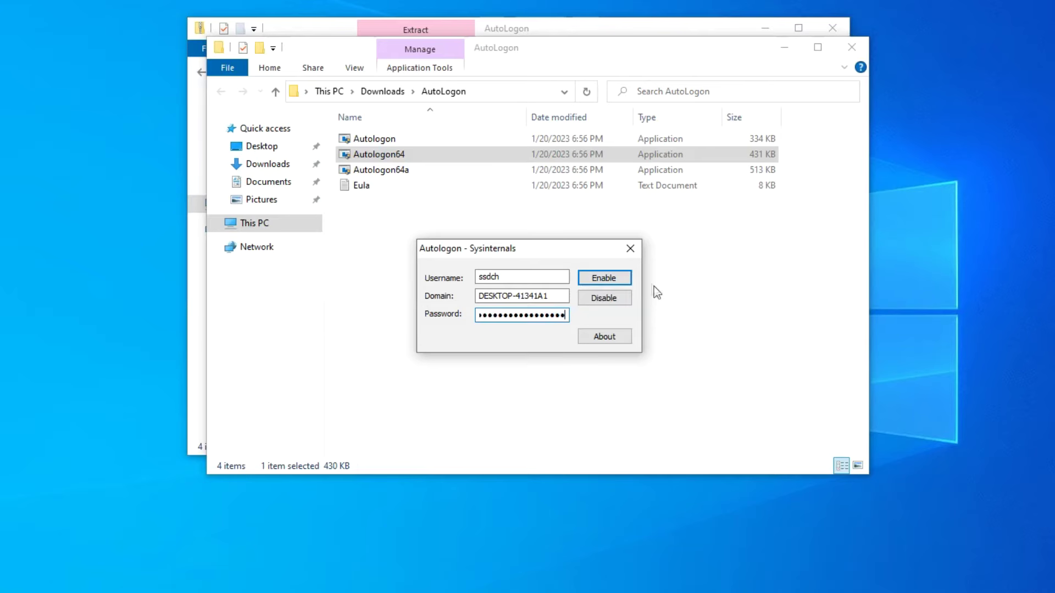
{"action": "left_click", "coordinate": [623, 281]}
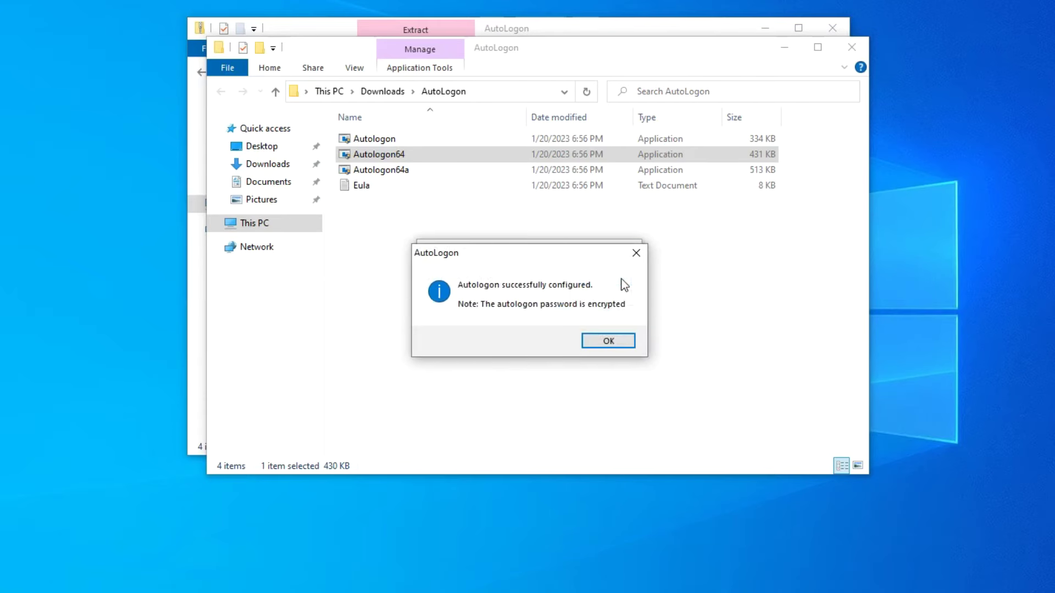
{"action": "left_click", "coordinate": [619, 341]}
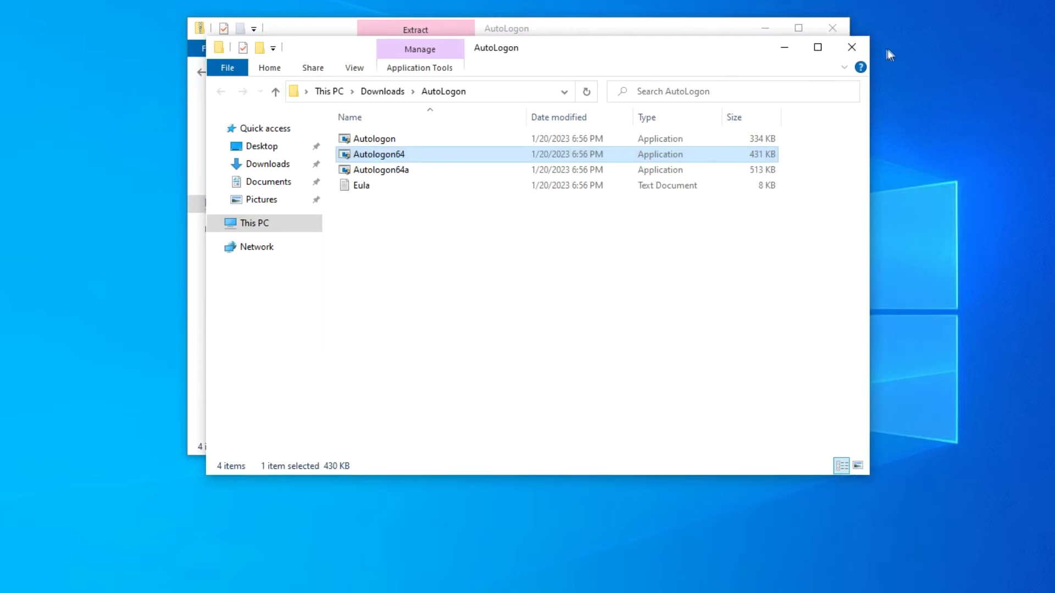
{"action": "left_click", "coordinate": [861, 49]}
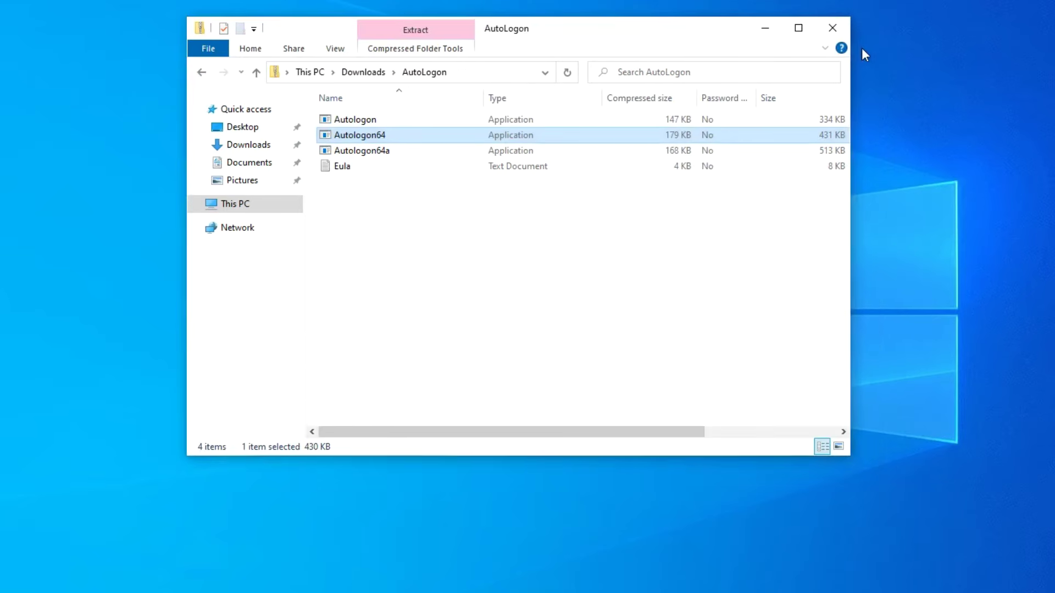
Close the zip archive window and restart the PC from the Start right-click menu.
{"action": "left_click", "coordinate": [833, 29]}
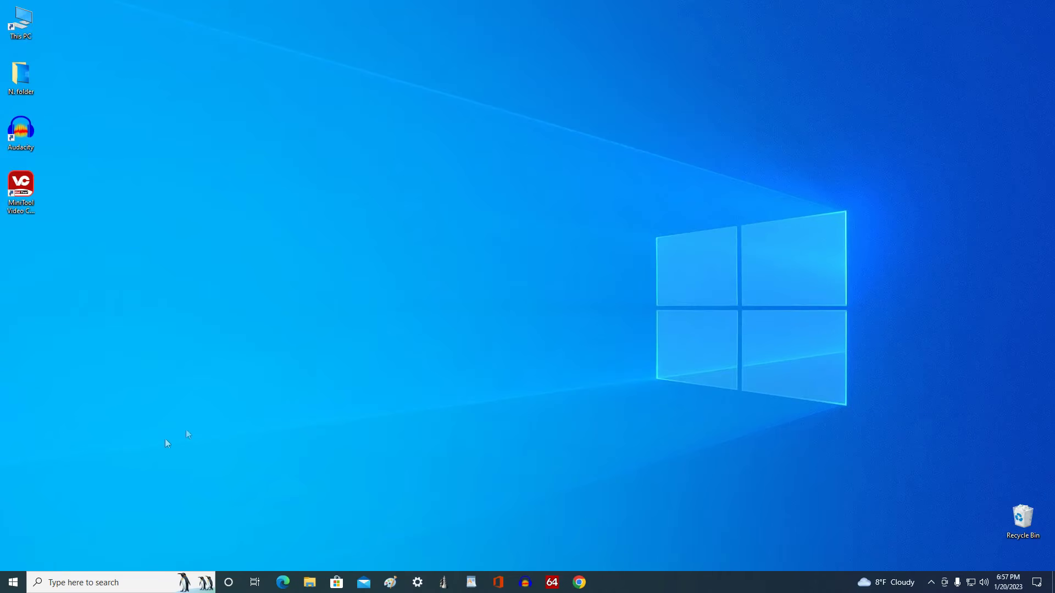
{"action": "right_click", "coordinate": [13, 583]}
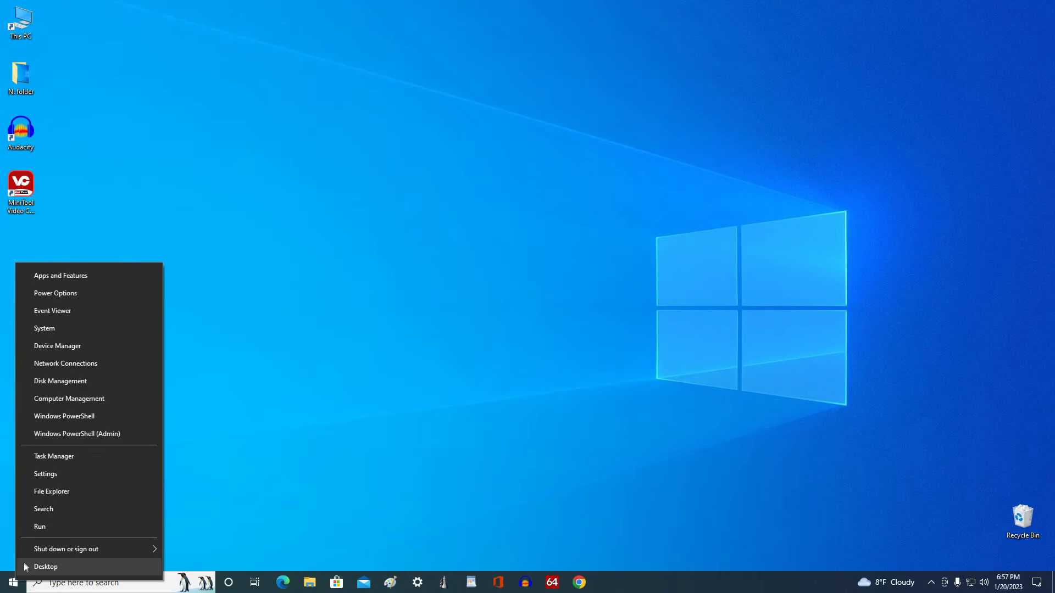
{"action": "mouse_move", "coordinate": [57, 553]}
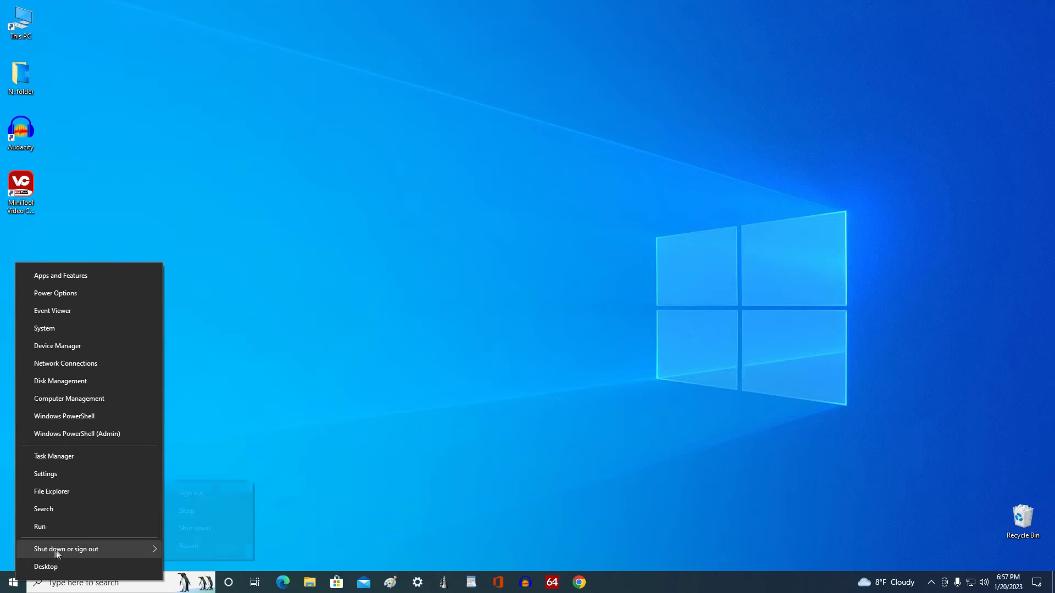
{"action": "left_click", "coordinate": [242, 548]}
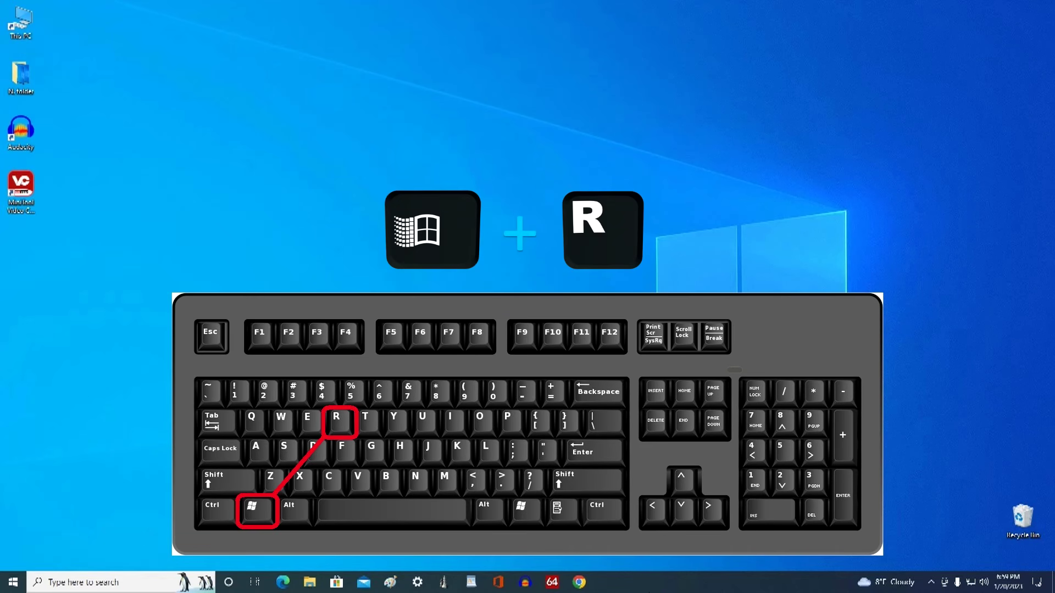
Run netplwiz and tick 'Users must enter a user name and password', applying the change.
{"action": "key", "text": "super+r"}
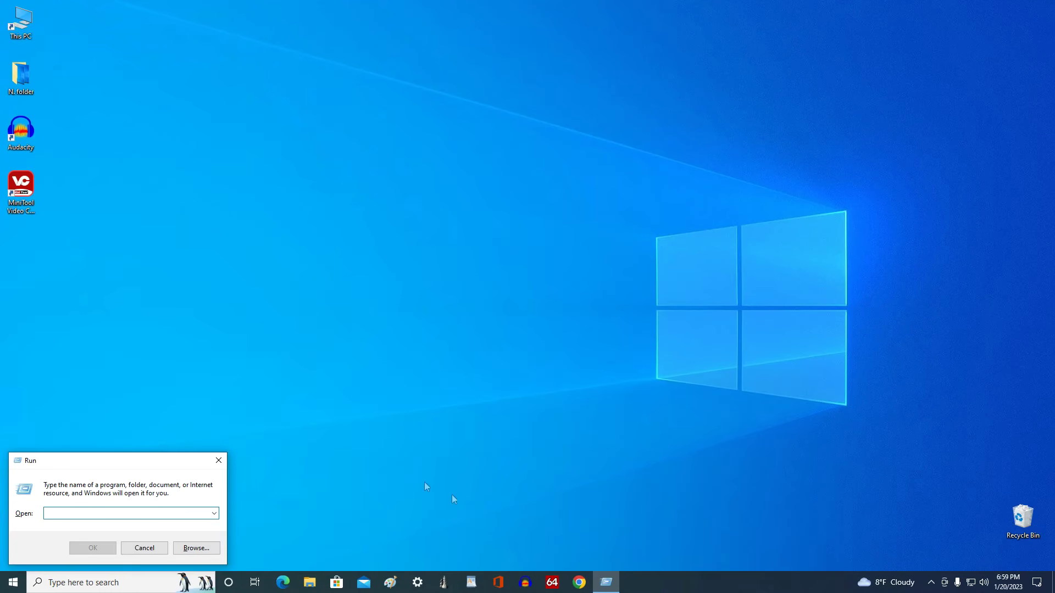
{"action": "left_click_drag", "start_coordinate": [148, 461], "coordinate": [568, 121]}
{"action": "type", "text": "net"}
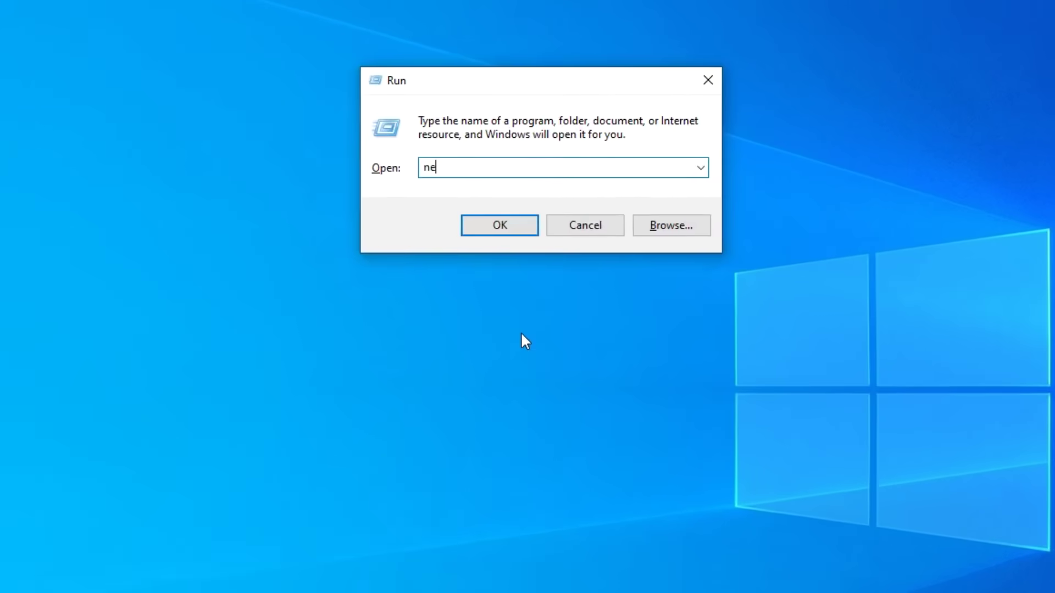
{"action": "type", "text": "pl"}
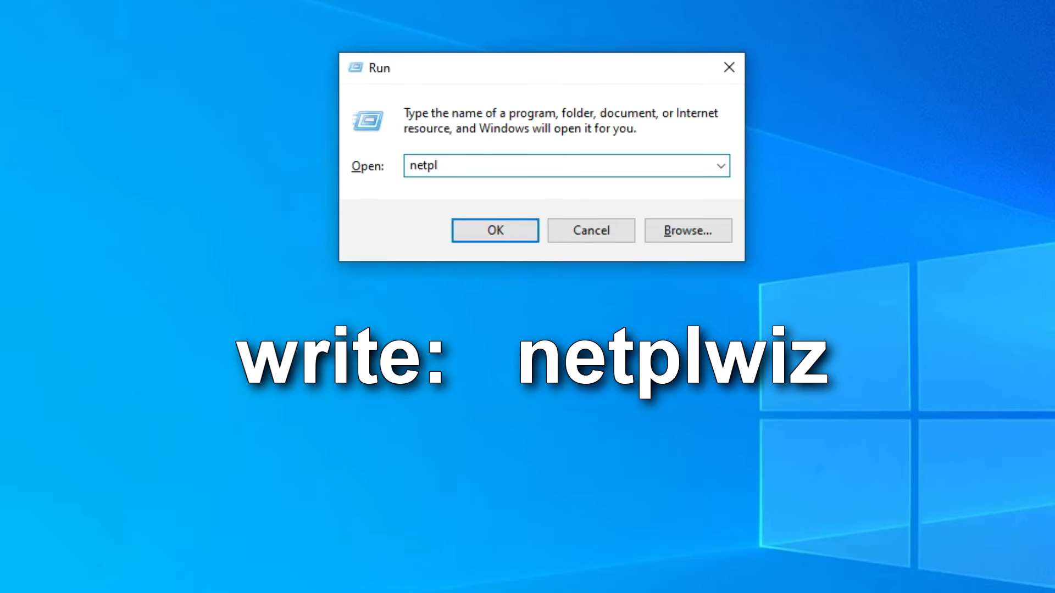
{"action": "type", "text": "wiz"}
{"action": "left_click", "coordinate": [529, 235]}
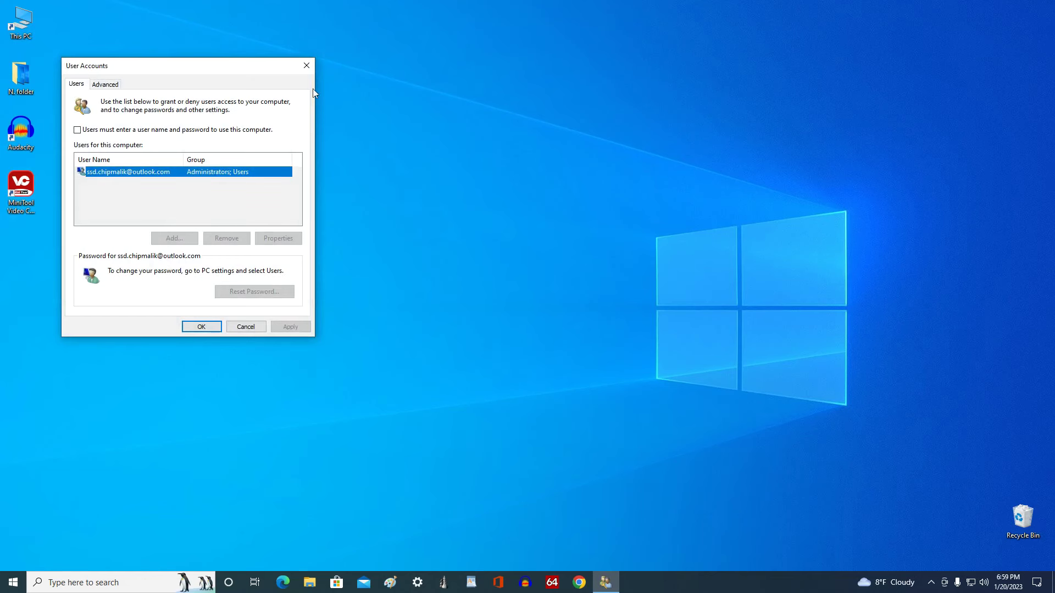
{"action": "left_click_drag", "start_coordinate": [247, 71], "coordinate": [437, 125]}
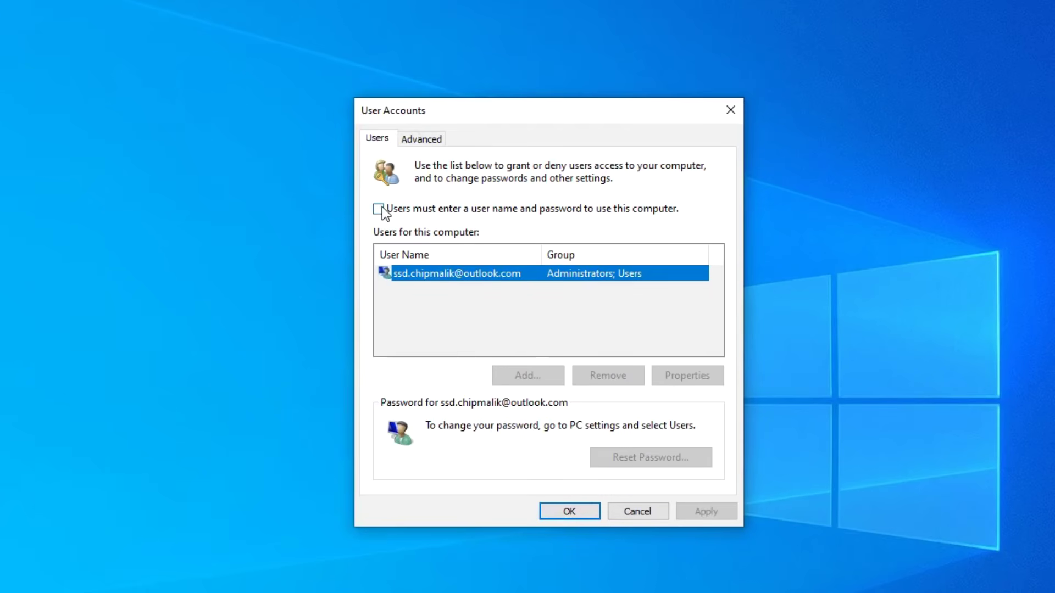
{"action": "left_click", "coordinate": [379, 208]}
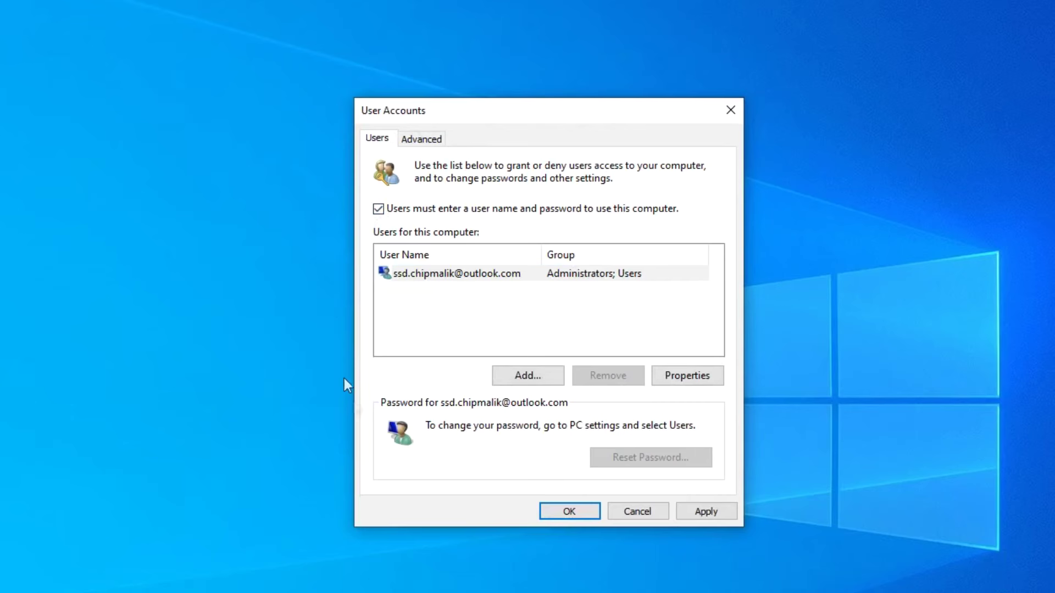
{"action": "left_click", "coordinate": [684, 519]}
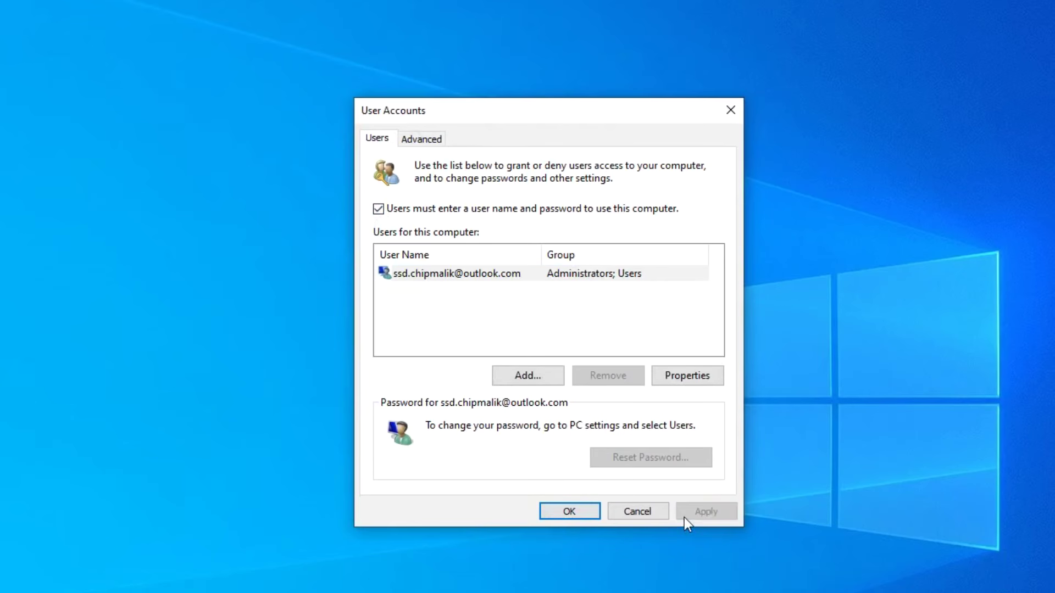
{"action": "left_click", "coordinate": [585, 513]}
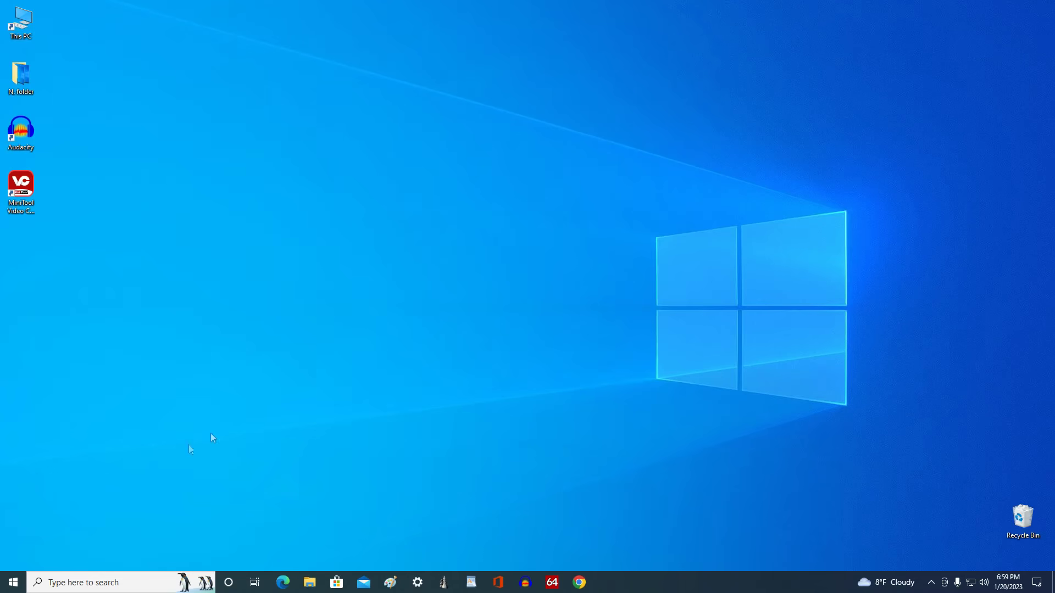
From Start, go to Settings › Accounts › Sign-in options and begin adding a Windows Hello PIN.
{"action": "left_click", "coordinate": [12, 581]}
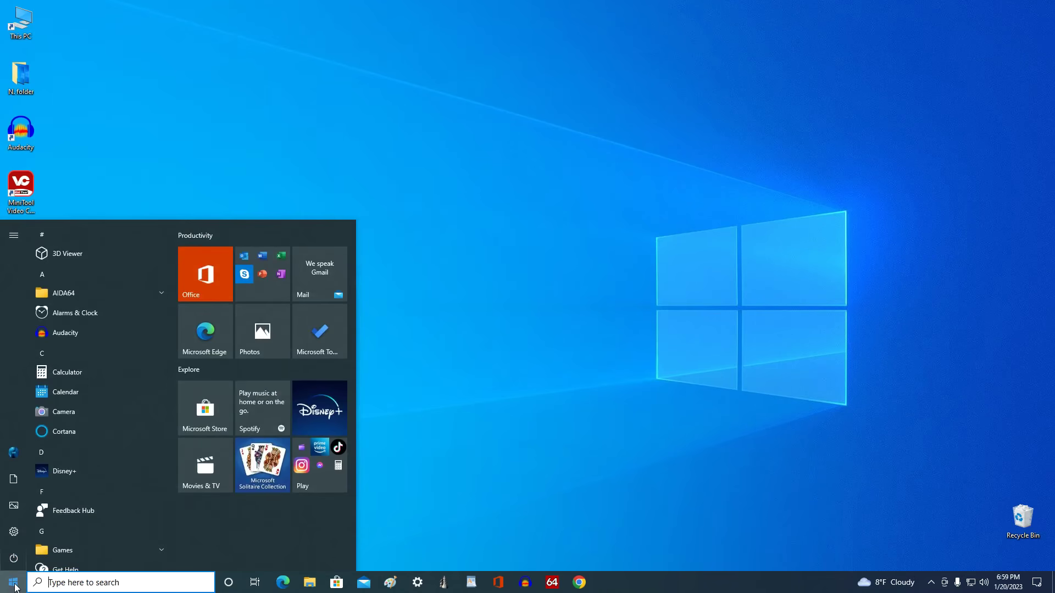
{"action": "mouse_move", "coordinate": [14, 532]}
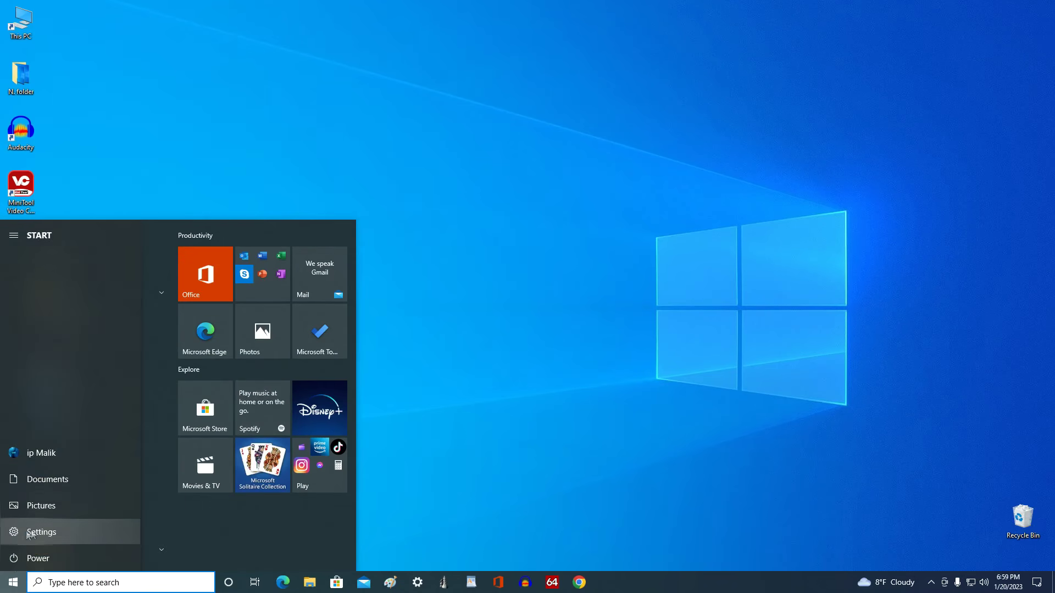
{"action": "left_click", "coordinate": [108, 531]}
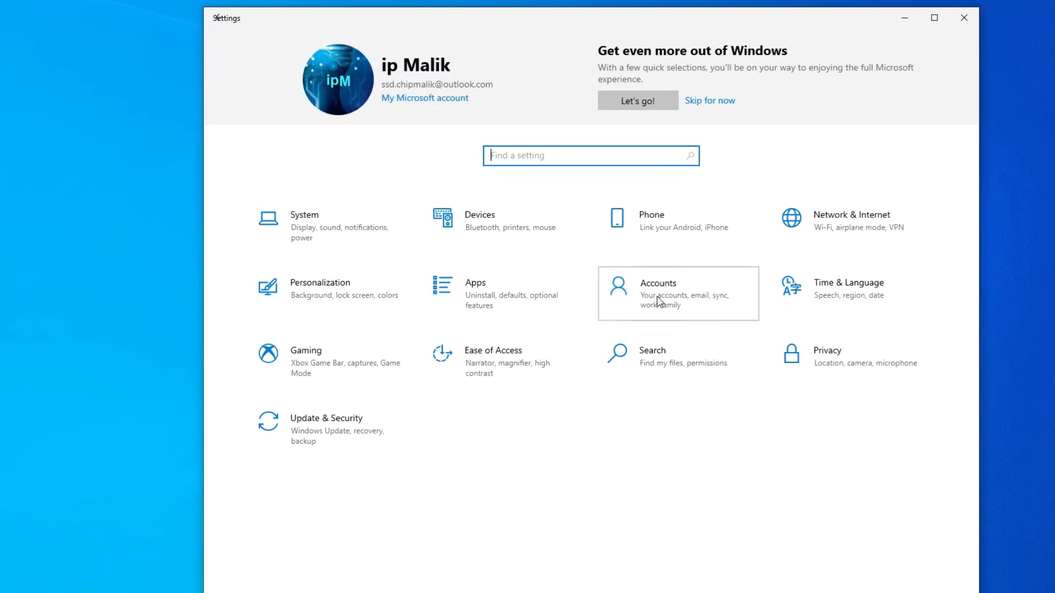
{"action": "left_click", "coordinate": [660, 301]}
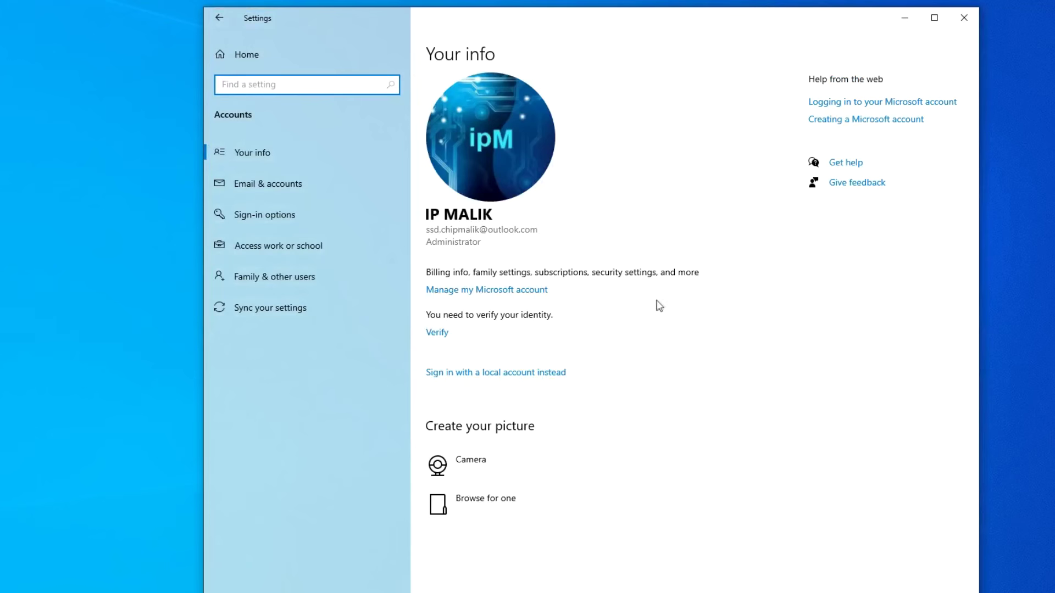
{"action": "left_click", "coordinate": [345, 215]}
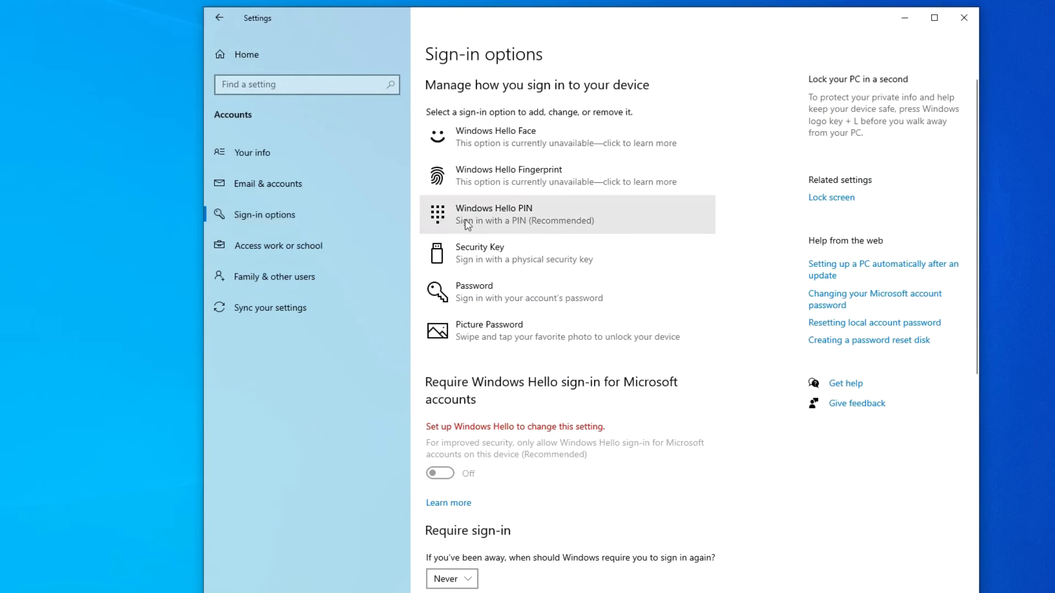
{"action": "left_click", "coordinate": [642, 222]}
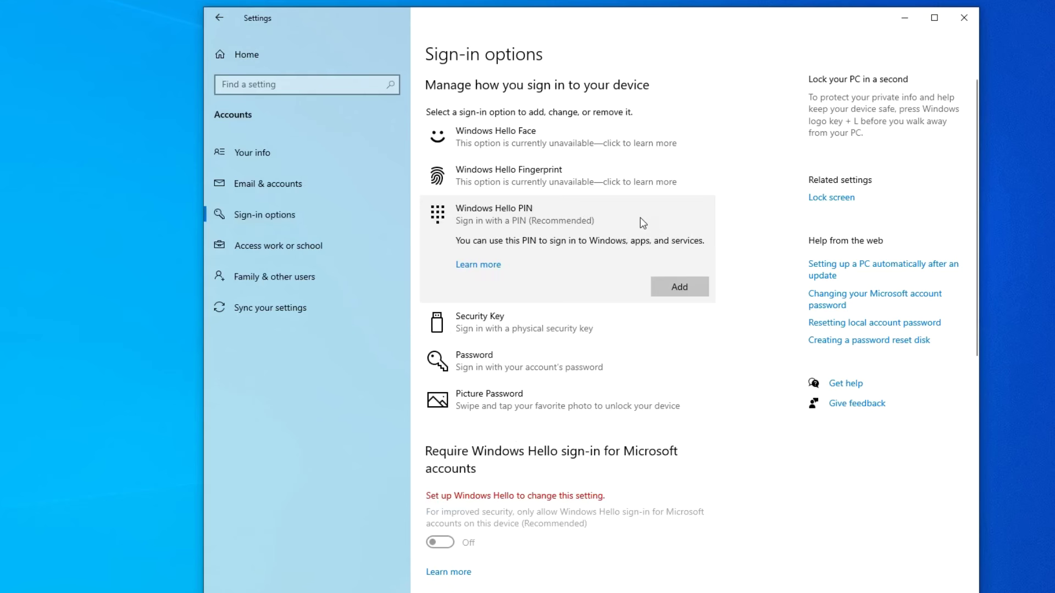
{"action": "left_click", "coordinate": [658, 290]}
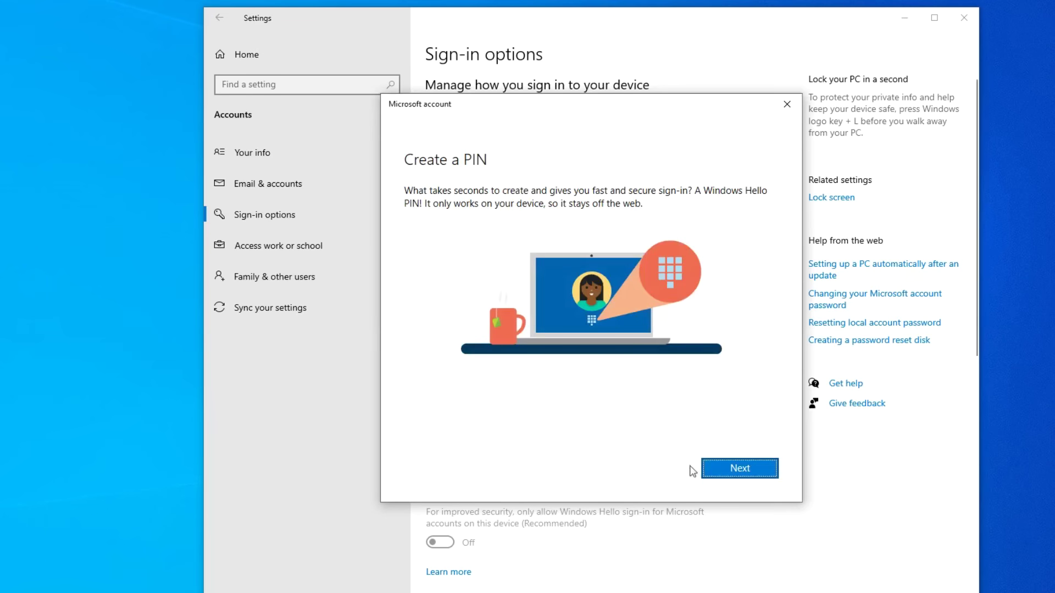
Enter the new Windows Hello PIN, confirm it, and save it.
{"action": "left_click", "coordinate": [719, 472]}
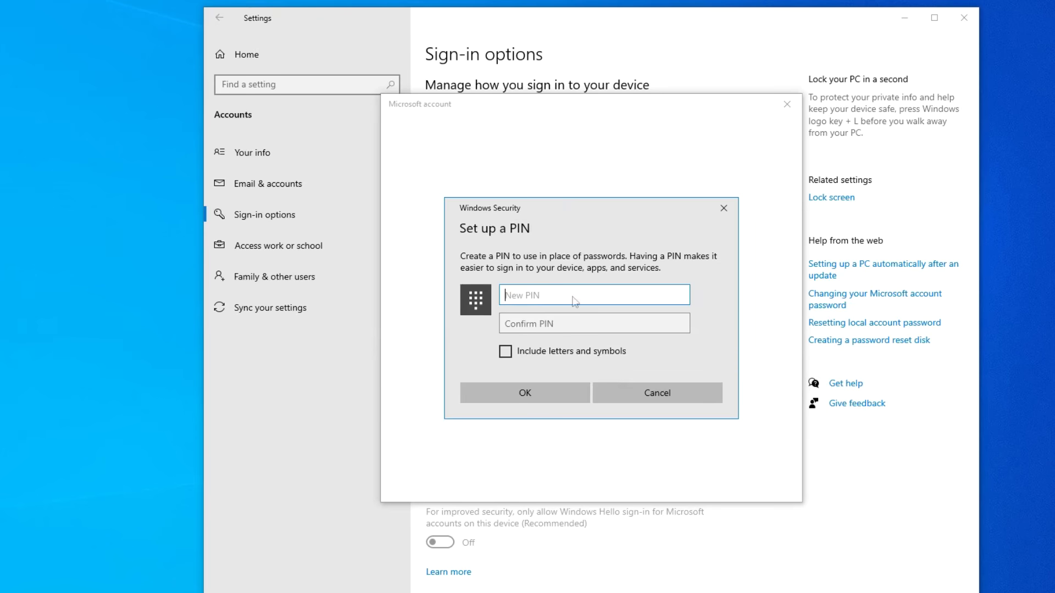
{"action": "type", "text": "1234"}
{"action": "left_click", "coordinate": [583, 327]}
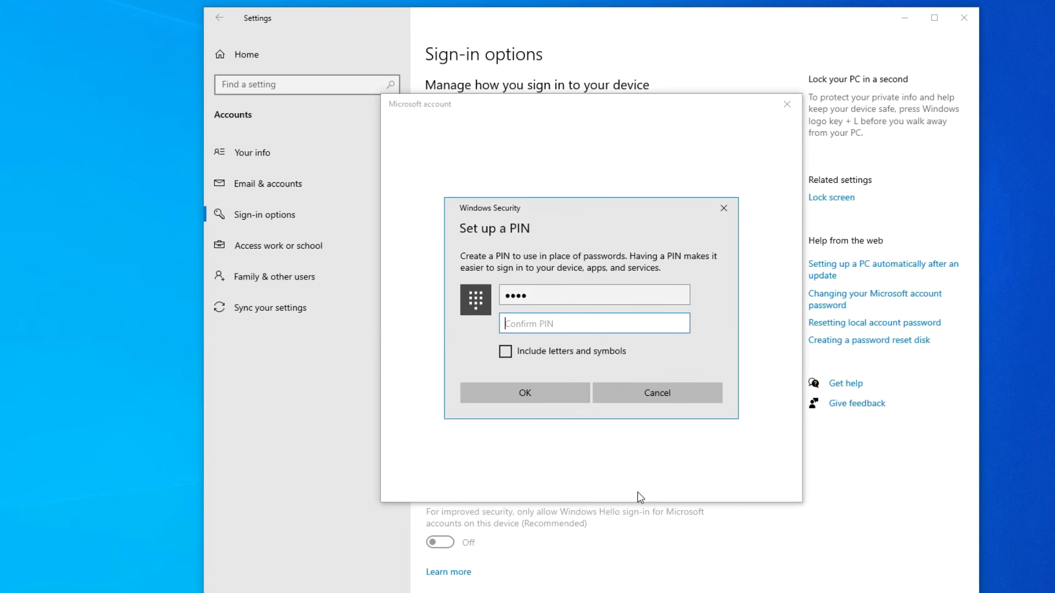
{"action": "type", "text": "1234"}
{"action": "left_click", "coordinate": [575, 397]}
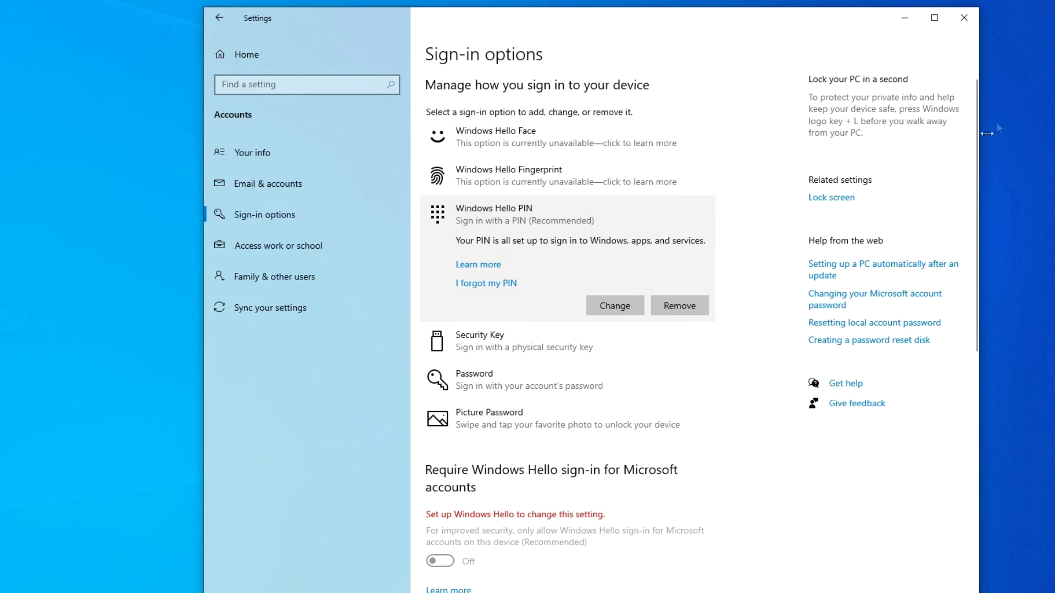
Close the Settings window to return to the desktop.
{"action": "left_click", "coordinate": [964, 21]}
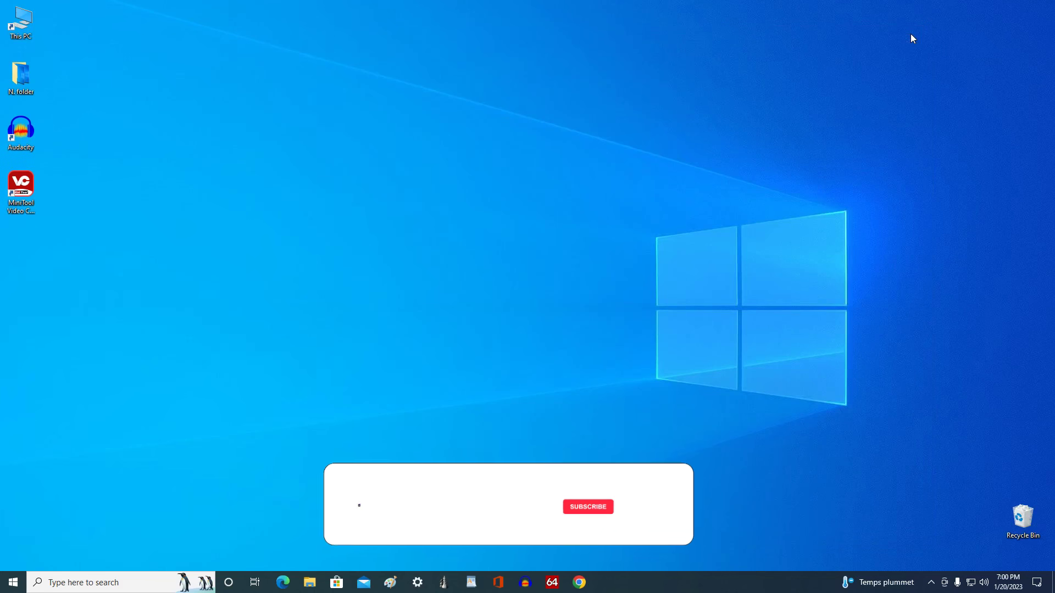